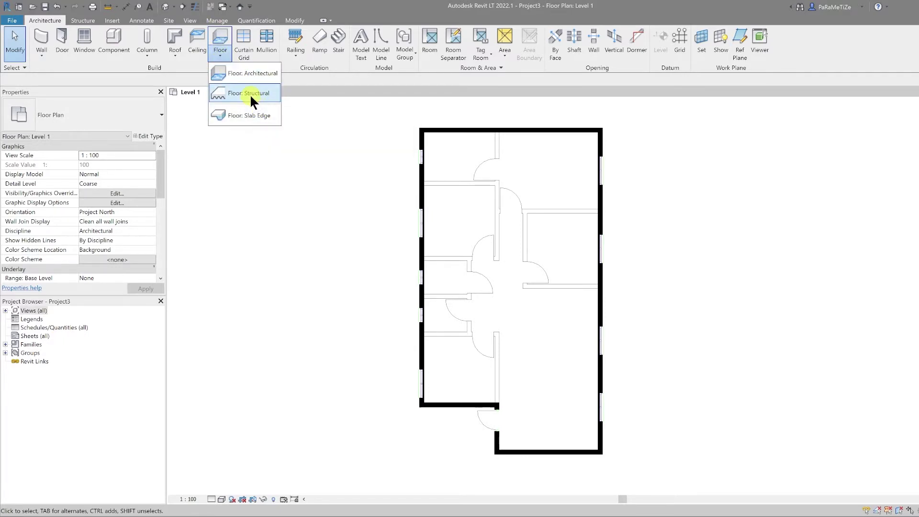
Step: Start a structural floor and rename its type "Concrete Slab On Grade 150mm"
{"action": "left_click", "coordinate": [249, 94]}
{"action": "left_click", "coordinate": [144, 136]}
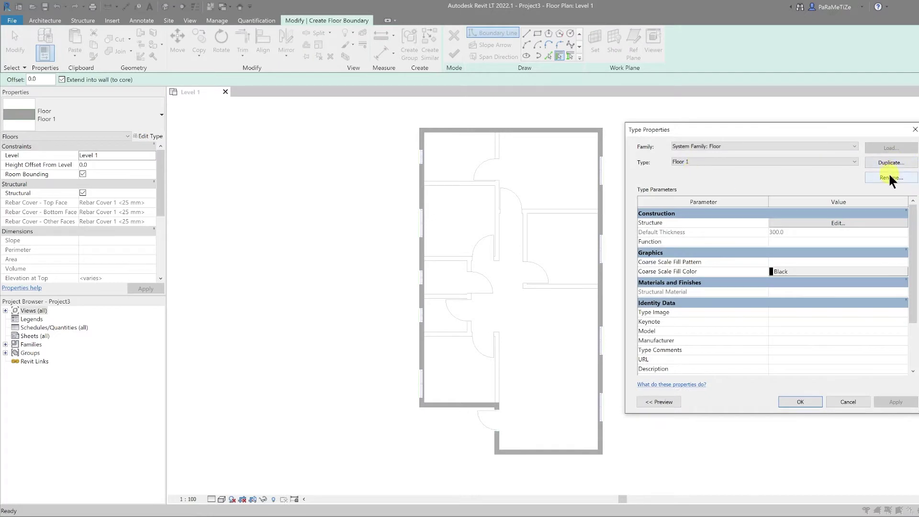
{"action": "left_click", "coordinate": [890, 177]}
{"action": "key", "text": "Escape"}
{"action": "left_click", "coordinate": [875, 176]}
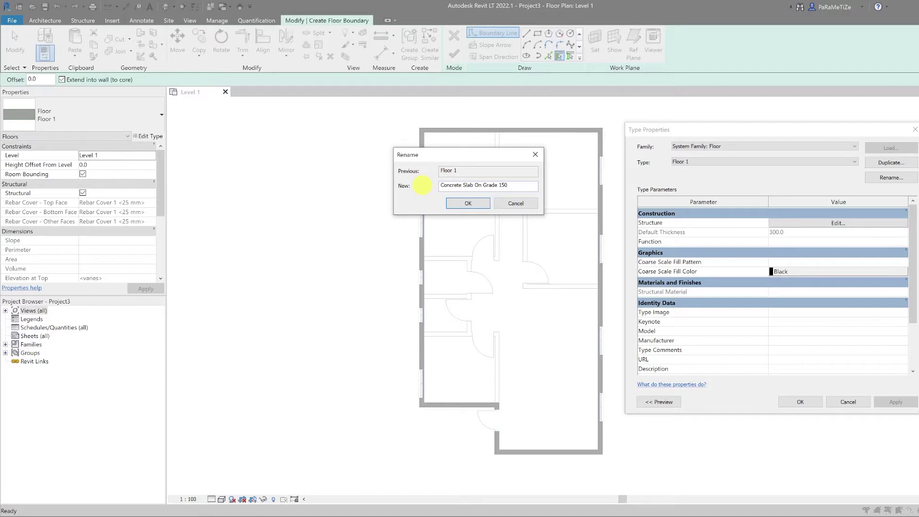
{"action": "key", "text": "Return"}
Step: Set the slab type's structure layer thickness to 150 mm and accept the type properties
{"action": "left_click", "coordinate": [807, 222]}
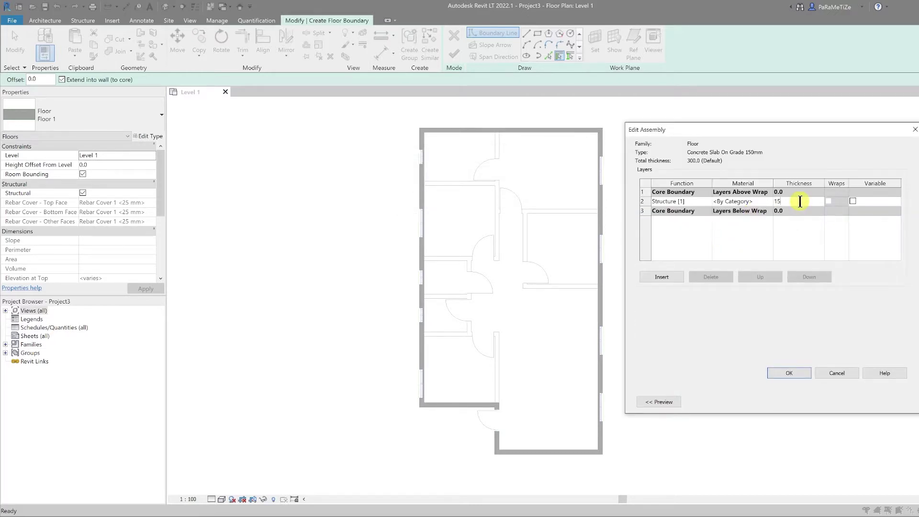
{"action": "type", "text": "150"}
{"action": "left_click", "coordinate": [767, 200]}
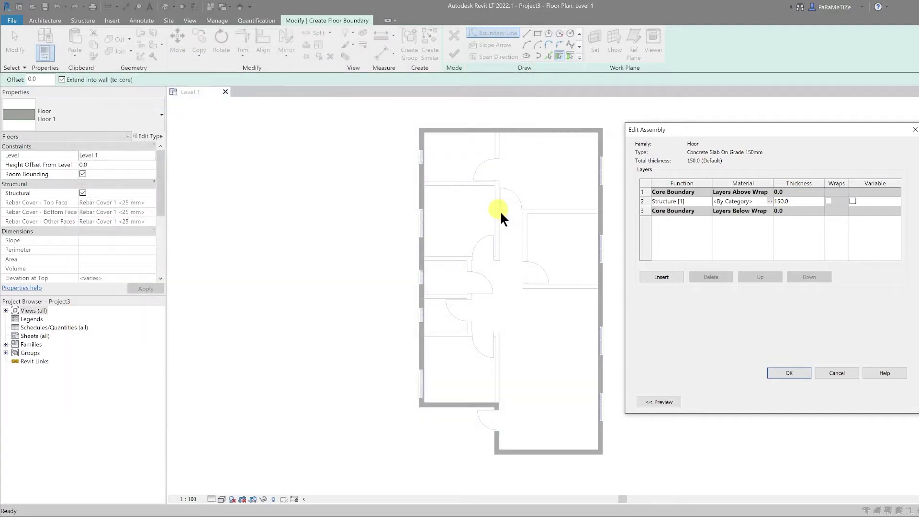
{"action": "left_click", "coordinate": [790, 374]}
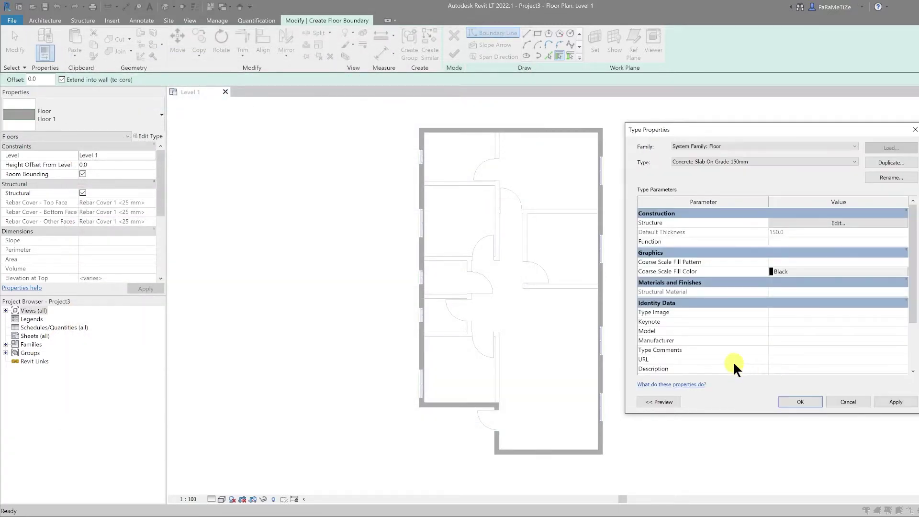
{"action": "left_click", "coordinate": [794, 402]}
Step: With a 20 mm line offset, sketch the slab boundary from the building's upper-left corner down the left wall and around the entrance recess
{"action": "scroll", "coordinate": [421, 126], "scroll_direction": "up", "scroll_amount": 4}
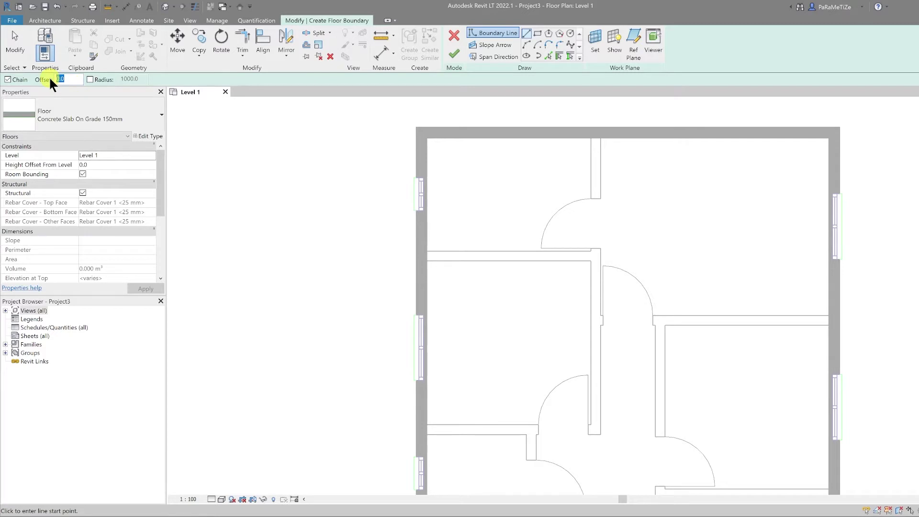
{"action": "type", "text": "20"}
{"action": "scroll", "coordinate": [415, 126], "scroll_direction": "up", "scroll_amount": 4}
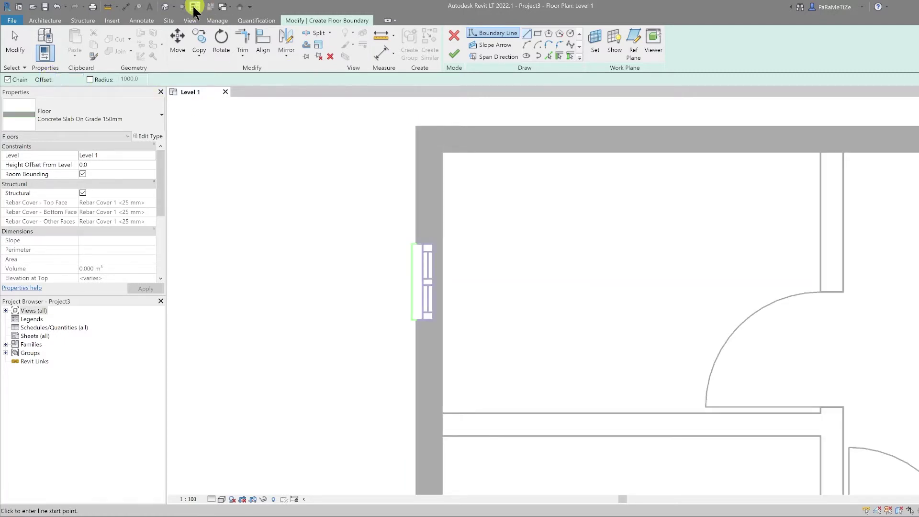
{"action": "left_click", "coordinate": [194, 6]}
{"action": "left_click", "coordinate": [416, 127]}
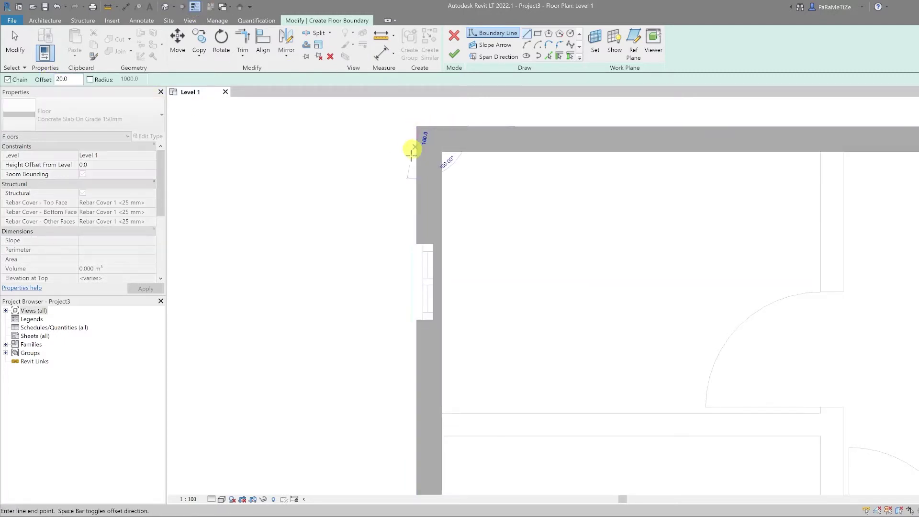
{"action": "scroll", "coordinate": [417, 186], "scroll_direction": "down", "scroll_amount": 5}
{"action": "scroll", "coordinate": [430, 382], "scroll_direction": "up", "scroll_amount": 5}
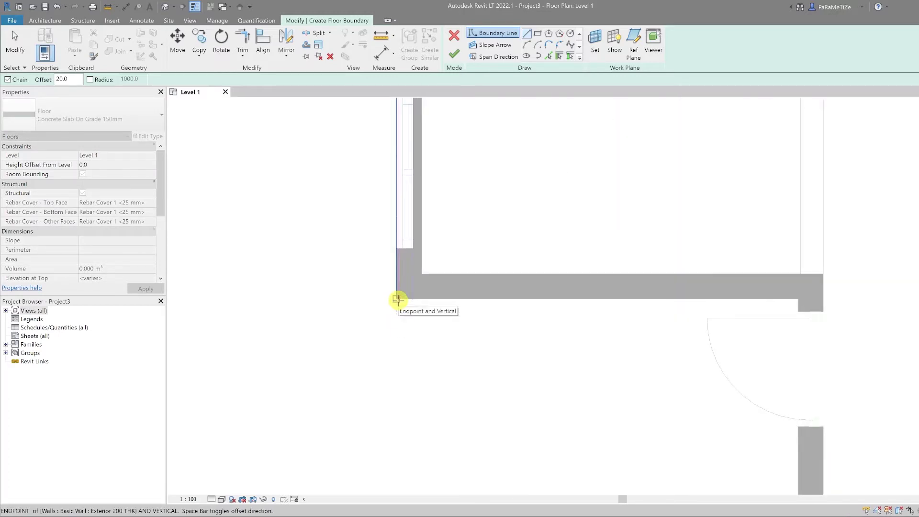
{"action": "left_click", "coordinate": [397, 300]}
{"action": "left_click", "coordinate": [799, 300]}
{"action": "middle_click_drag", "start_coordinate": [800, 447], "coordinate": [710, 186]}
{"action": "left_click", "coordinate": [710, 289]}
Step: Continue the slab boundary along the bottom, right and top exterior walls to the starting corner and finish the floor
{"action": "scroll", "coordinate": [710, 290], "scroll_direction": "down", "scroll_amount": 6}
{"action": "middle_click_drag", "start_coordinate": [892, 292], "coordinate": [763, 306]}
{"action": "scroll", "coordinate": [763, 305], "scroll_direction": "up", "scroll_amount": 6}
{"action": "left_click", "coordinate": [761, 302]}
{"action": "scroll", "coordinate": [762, 302], "scroll_direction": "down", "scroll_amount": 6}
{"action": "middle_click_drag", "start_coordinate": [755, 166], "coordinate": [732, 380]}
{"action": "scroll", "coordinate": [733, 381], "scroll_direction": "up", "scroll_amount": 1}
{"action": "middle_click_drag", "start_coordinate": [730, 148], "coordinate": [749, 382]}
{"action": "scroll", "coordinate": [757, 222], "scroll_direction": "up", "scroll_amount": 5}
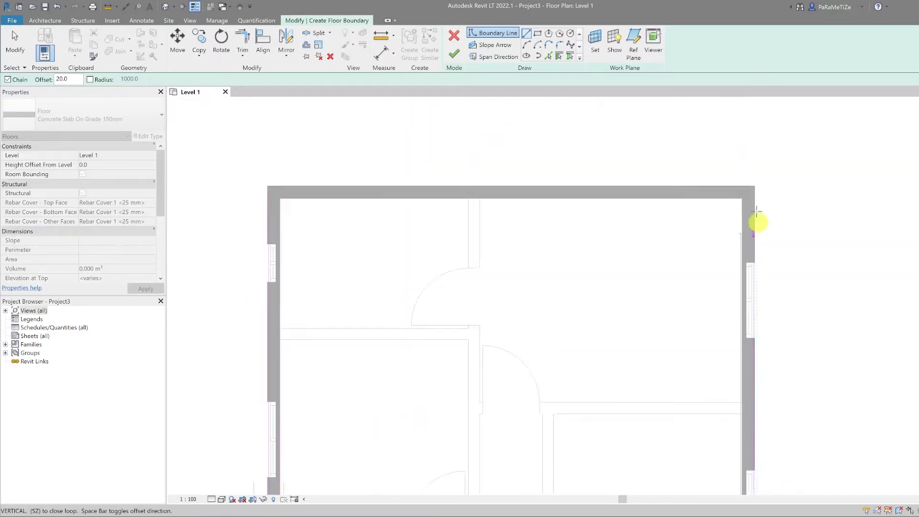
{"action": "left_click", "coordinate": [750, 160]}
{"action": "middle_click_drag", "start_coordinate": [305, 165], "coordinate": [668, 173]}
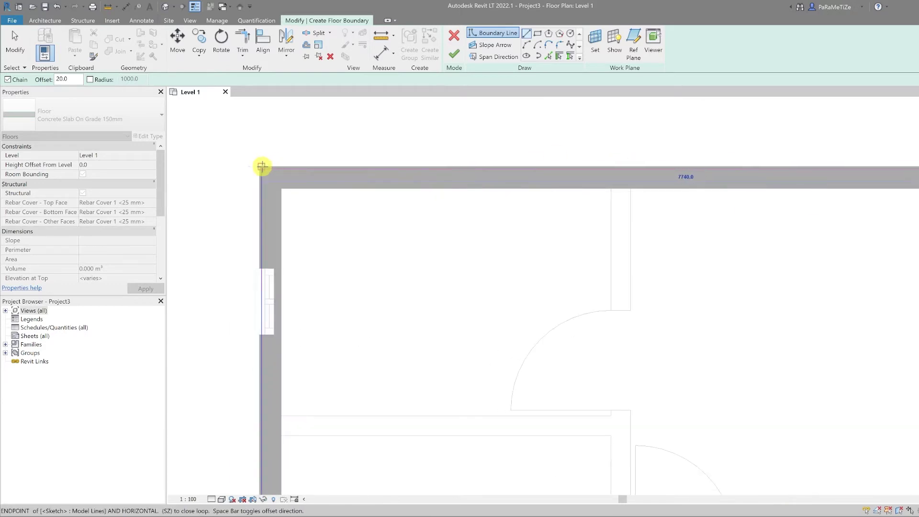
{"action": "left_click", "coordinate": [261, 168]}
{"action": "key", "text": "Escape"}
Step: Switch the Level 1 floor plan's visual style to Wireframe to expose the slab edge around the entrance
{"action": "scroll", "coordinate": [296, 171], "scroll_direction": "down", "scroll_amount": 10}
{"action": "middle_click_drag", "start_coordinate": [302, 264], "coordinate": [469, 265]}
{"action": "scroll", "coordinate": [479, 292], "scroll_direction": "up", "scroll_amount": 4}
{"action": "middle_click_drag", "start_coordinate": [481, 305], "coordinate": [479, 323]}
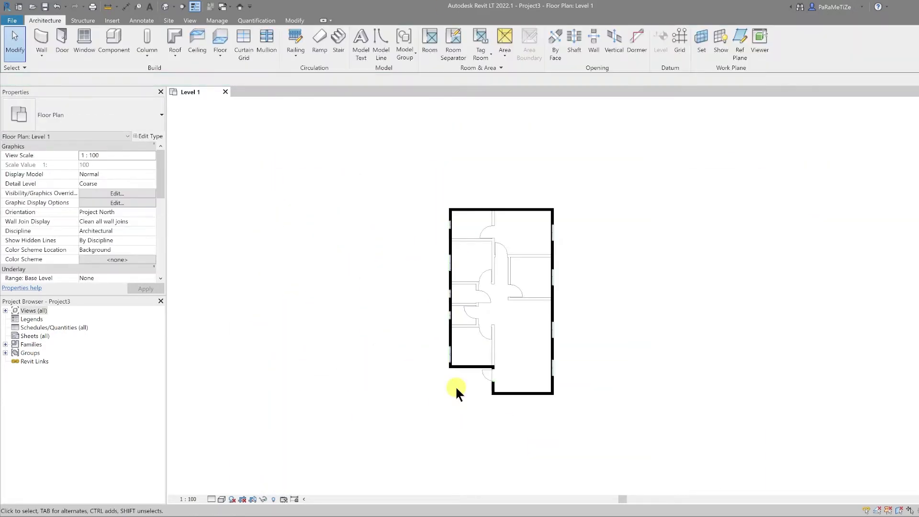
{"action": "scroll", "coordinate": [455, 386], "scroll_direction": "up", "scroll_amount": 3}
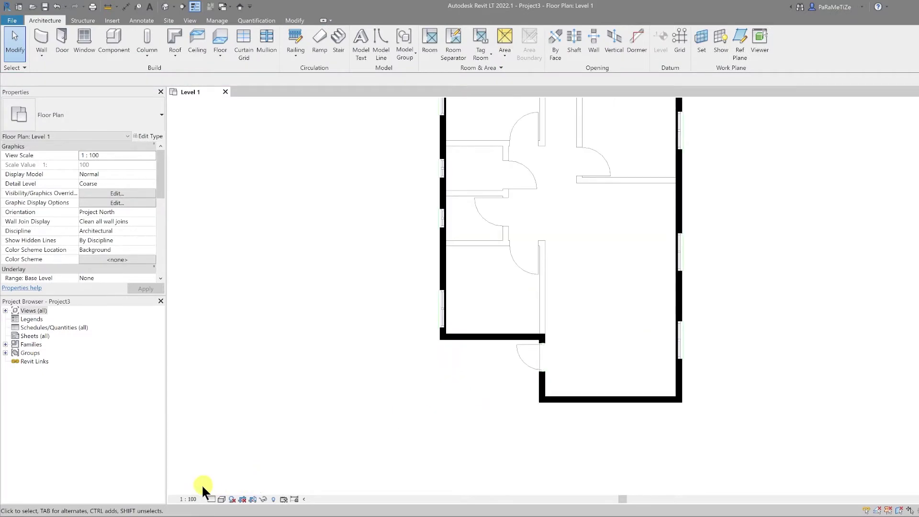
{"action": "left_click", "coordinate": [222, 499]}
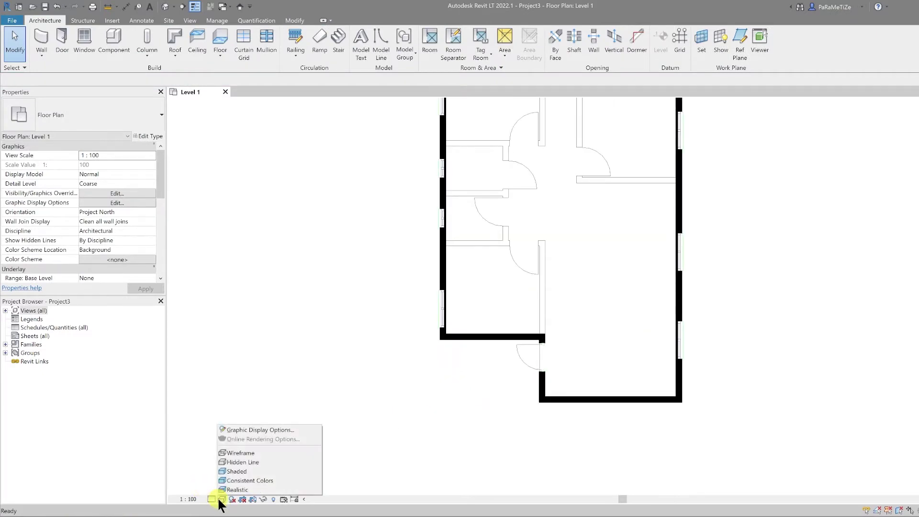
{"action": "left_click", "coordinate": [246, 451]}
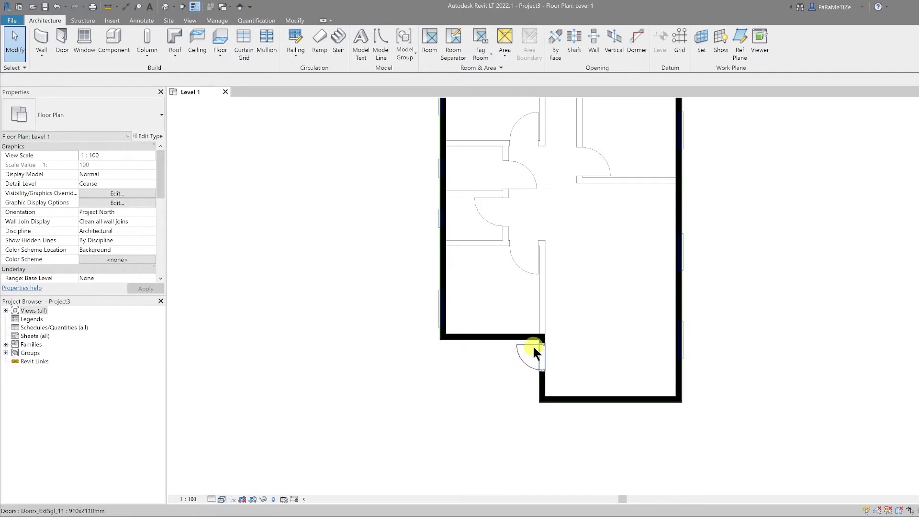
{"action": "scroll", "coordinate": [527, 378], "scroll_direction": "up", "scroll_amount": 3}
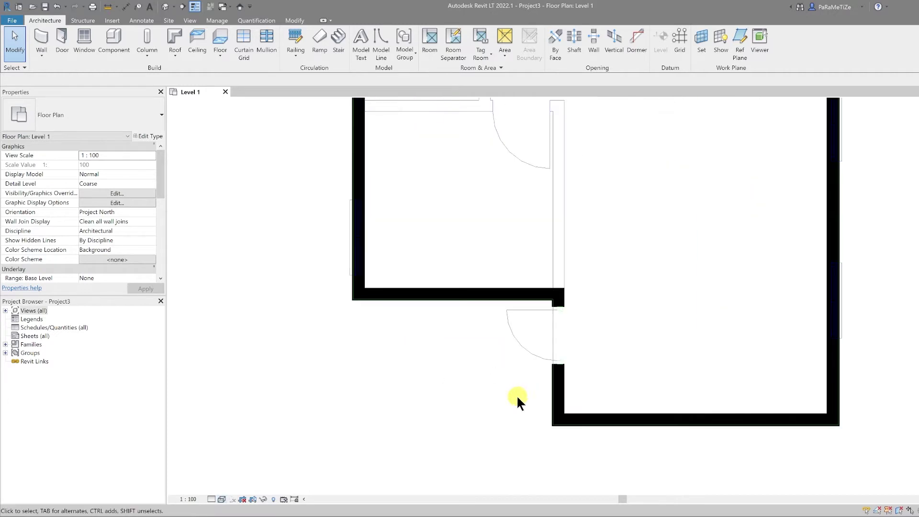
Step: Create a rectangular structural slab filling the entrance recess between the two exterior wall corners, with a height offset of 100 mm from Level 1
{"action": "left_click", "coordinate": [221, 56]}
{"action": "left_click", "coordinate": [250, 90]}
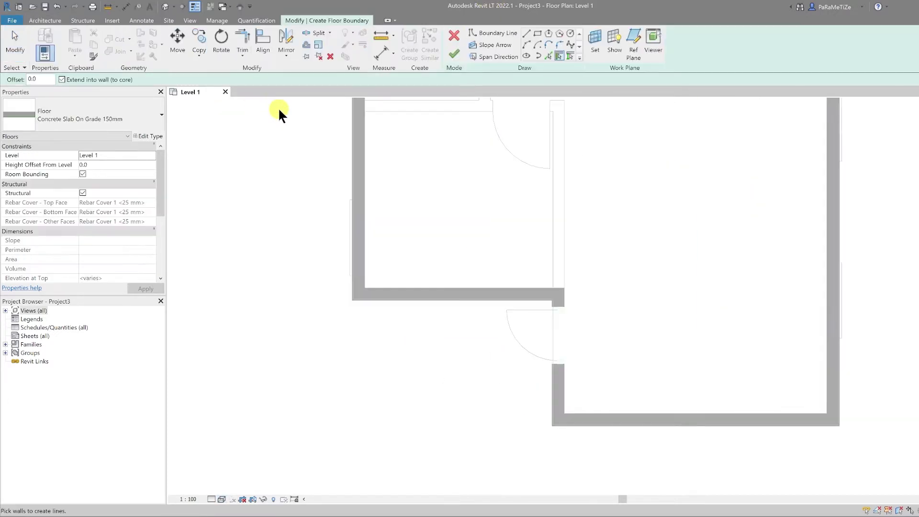
{"action": "left_click", "coordinate": [537, 34]}
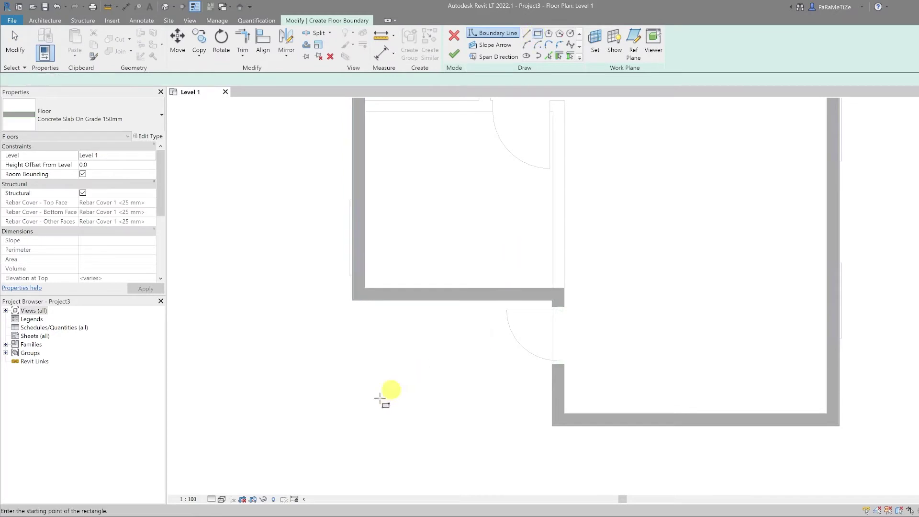
{"action": "scroll", "coordinate": [359, 326], "scroll_direction": "up", "scroll_amount": 5}
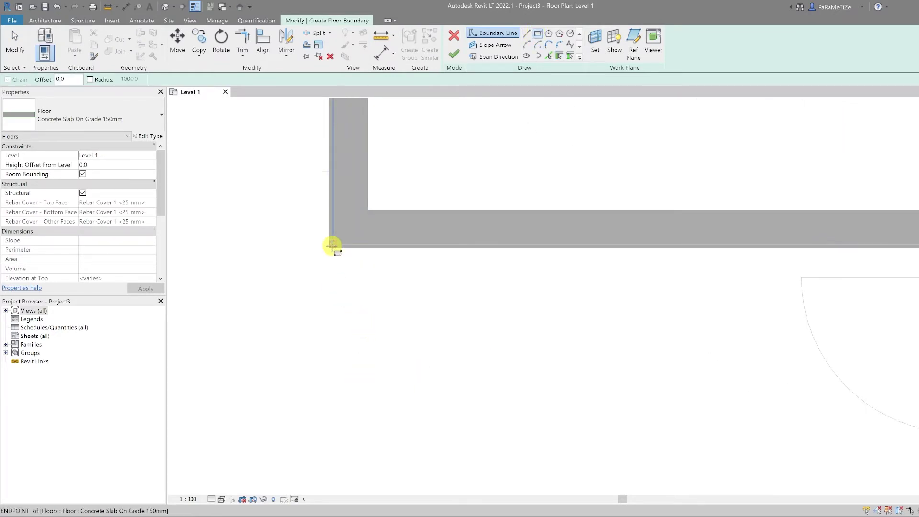
{"action": "left_click", "coordinate": [330, 247]}
{"action": "scroll", "coordinate": [427, 337], "scroll_direction": "down", "scroll_amount": 3}
{"action": "scroll", "coordinate": [489, 381], "scroll_direction": "down", "scroll_amount": 2}
{"action": "scroll", "coordinate": [548, 390], "scroll_direction": "up", "scroll_amount": 5}
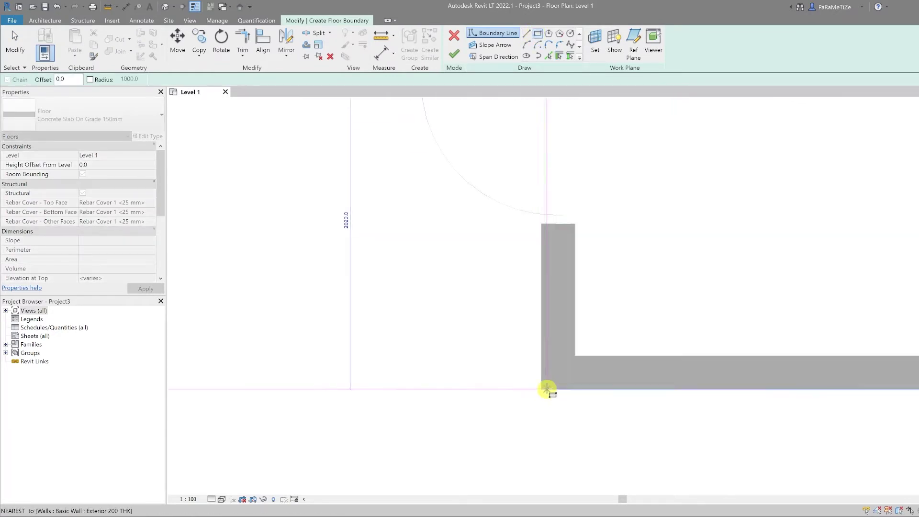
{"action": "left_click", "coordinate": [545, 386]}
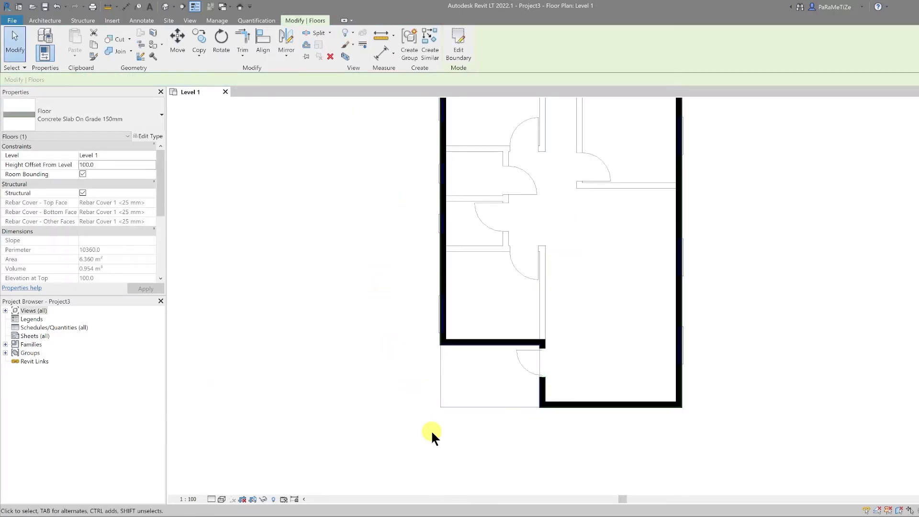
{"action": "scroll", "coordinate": [433, 431], "scroll_direction": "down", "scroll_amount": 3}
{"action": "scroll", "coordinate": [481, 434], "scroll_direction": "up", "scroll_amount": 3}
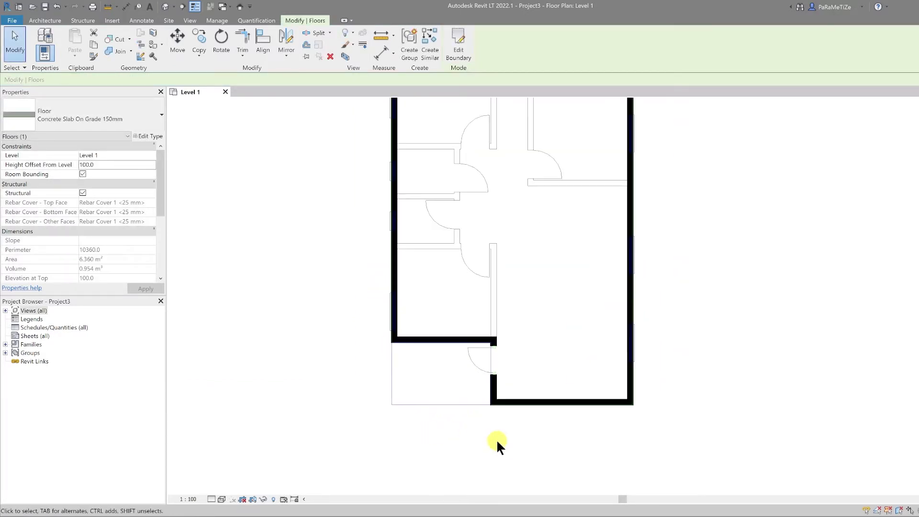
Step: Return the Level 1 floor plan to the Hidden Line visual style
{"action": "left_click", "coordinate": [222, 499]}
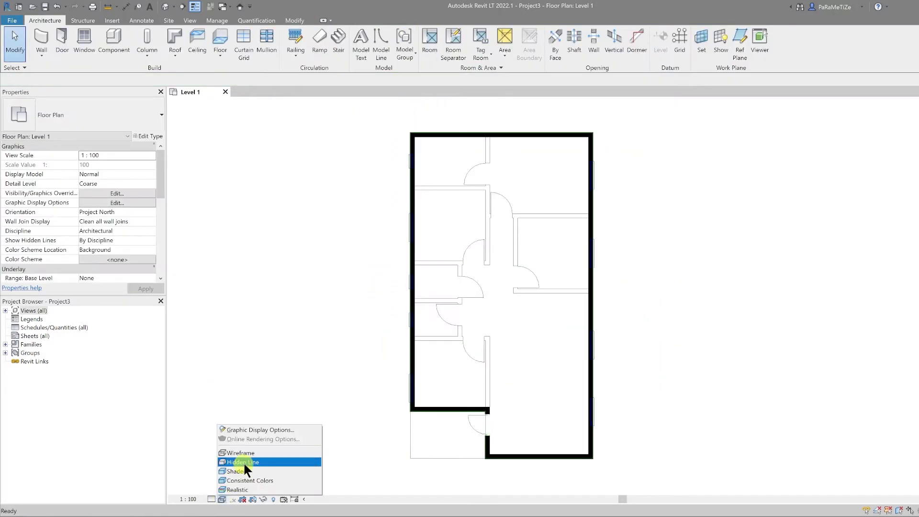
{"action": "left_click", "coordinate": [242, 462]}
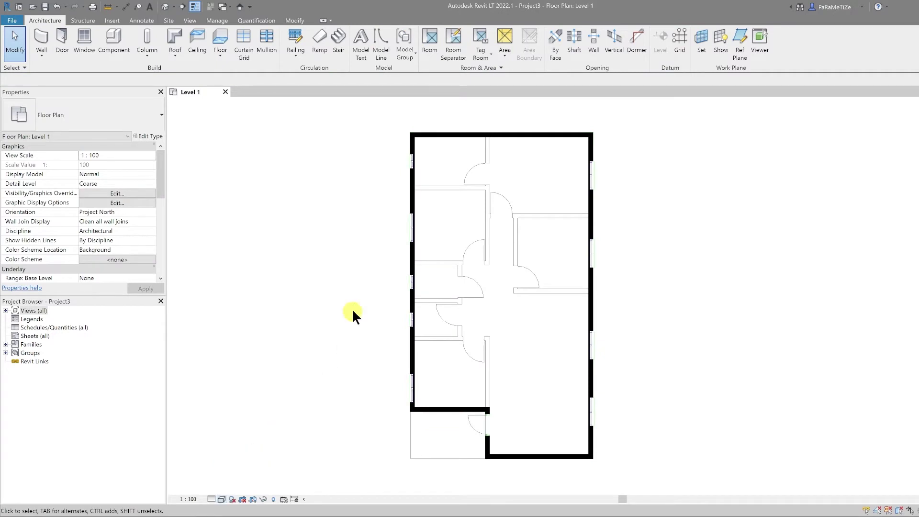
{"action": "middle_click_drag", "start_coordinate": [349, 317], "coordinate": [341, 303]}
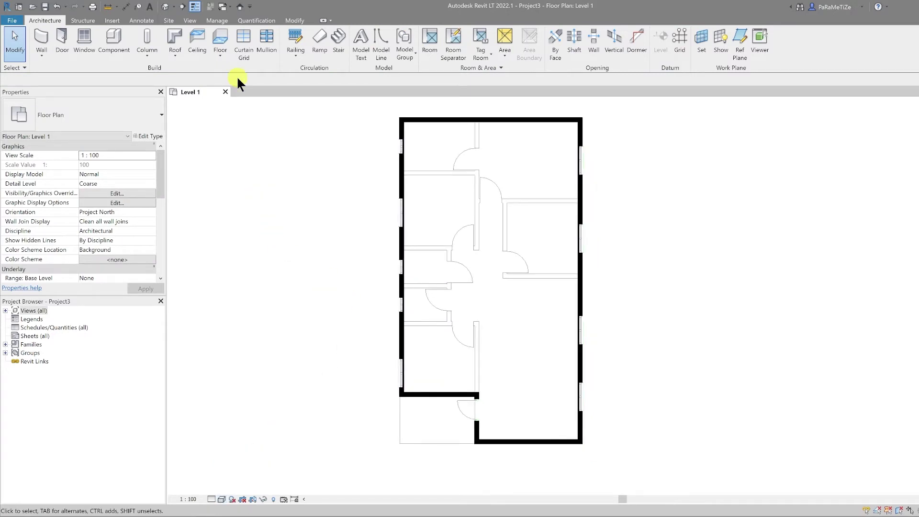
Step: Start an architectural floor and duplicate the slab type as "500x500 Large Format Tiles"
{"action": "left_click", "coordinate": [220, 54]}
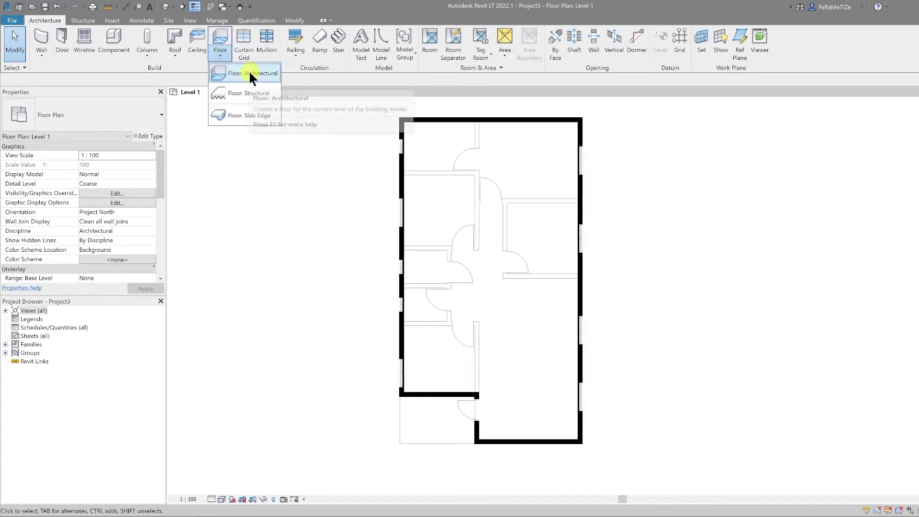
{"action": "left_click", "coordinate": [245, 72]}
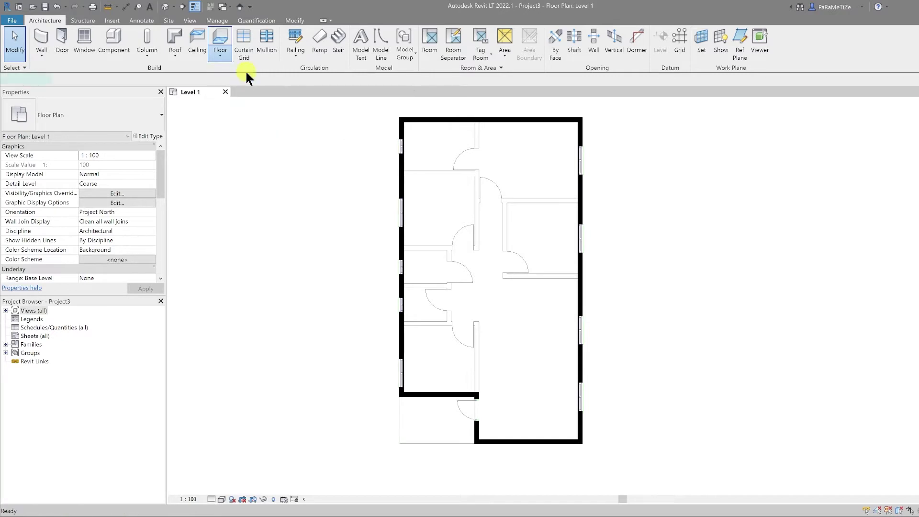
{"action": "left_click", "coordinate": [148, 136]}
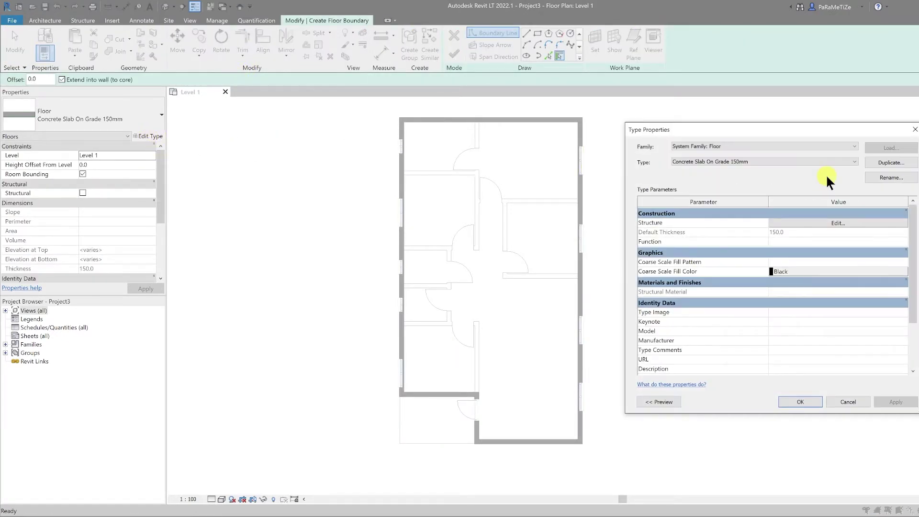
{"action": "left_click", "coordinate": [884, 162]}
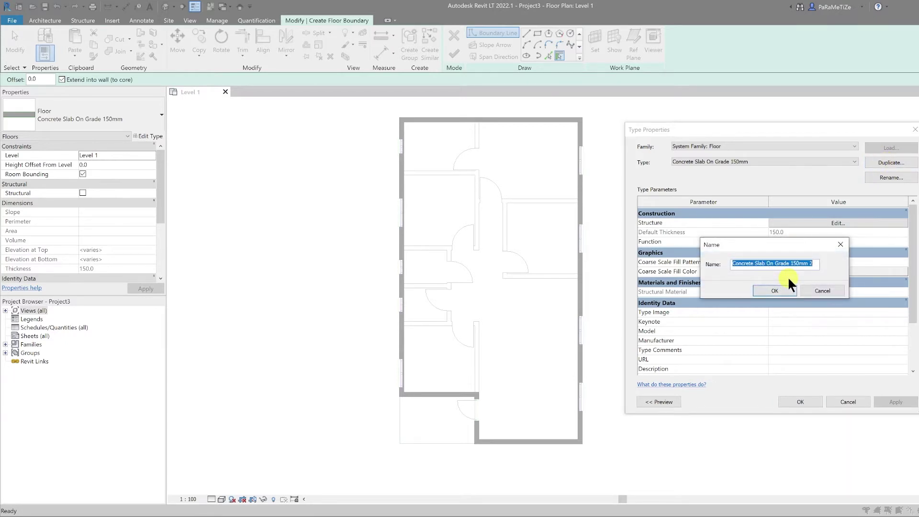
{"action": "type", "text": "500x500 Large Format Tiles"}
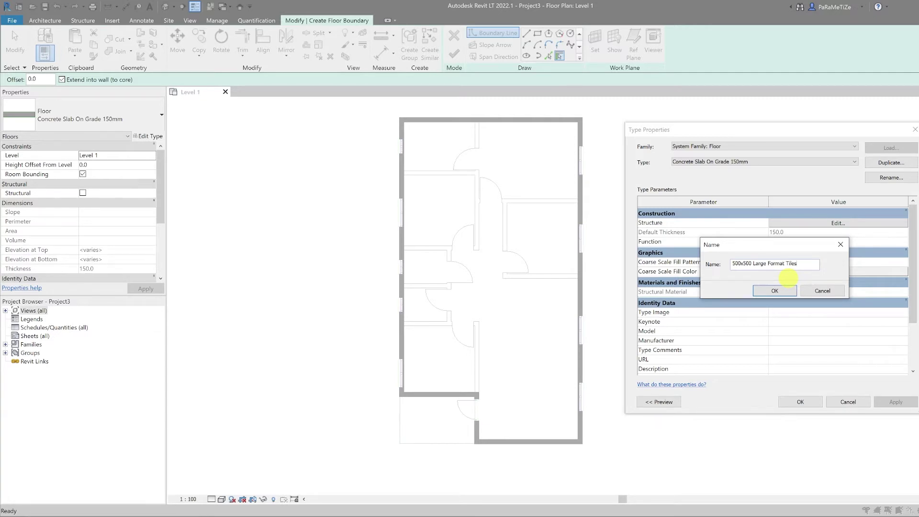
{"action": "left_click", "coordinate": [780, 291]}
Step: Set the tile floor type's structure layer thickness to 25 mm
{"action": "left_click", "coordinate": [847, 221]}
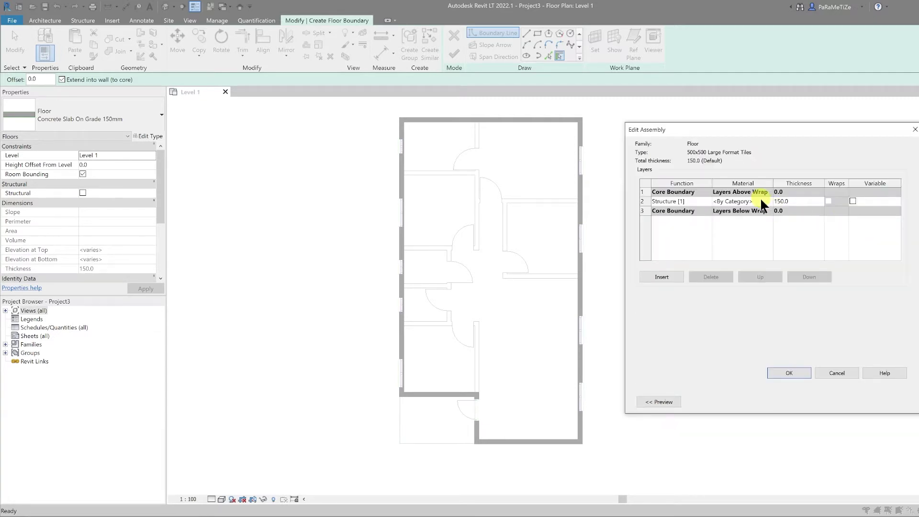
{"action": "left_click", "coordinate": [795, 201]}
{"action": "type", "text": "25"}
Step: Create a new material for the tile layer and name it "Large Format Tiles"
{"action": "left_click", "coordinate": [765, 200]}
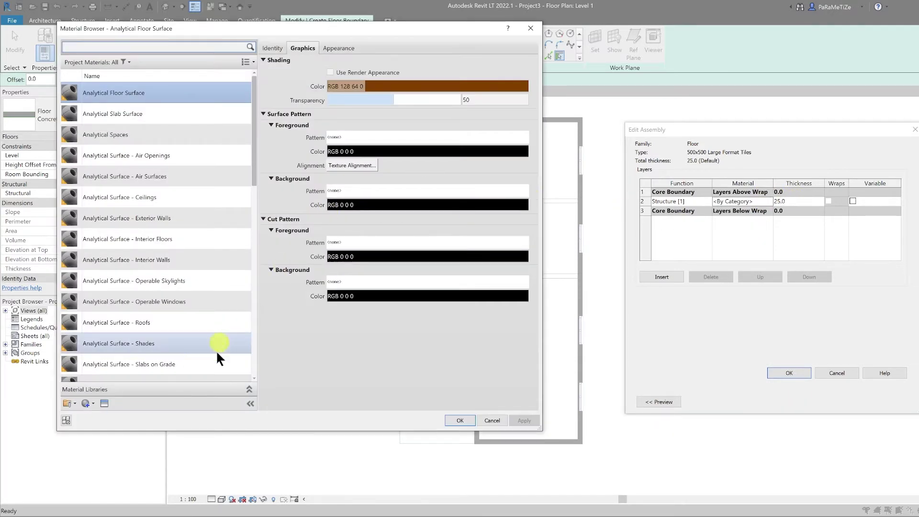
{"action": "left_click", "coordinate": [87, 404]}
{"action": "left_click", "coordinate": [97, 412]}
{"action": "right_click", "coordinate": [136, 226]}
{"action": "left_click", "coordinate": [164, 251]}
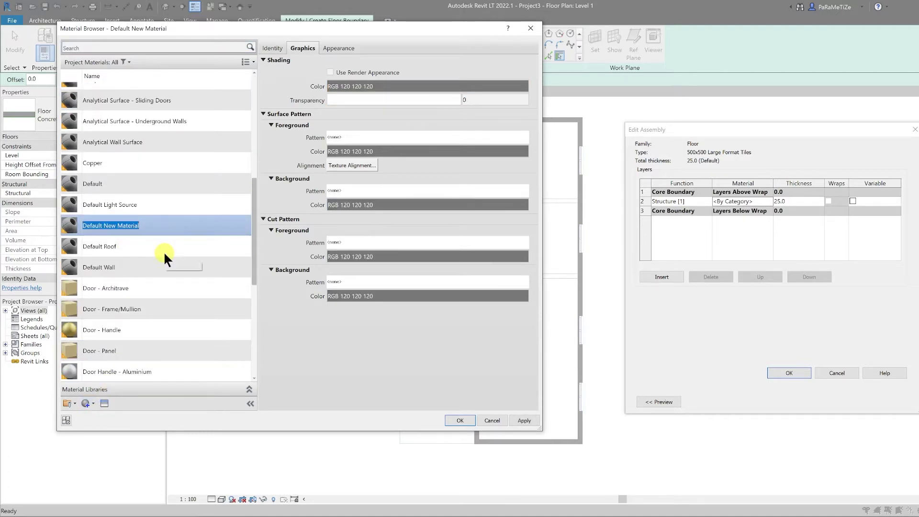
{"action": "type", "text": "Large Format Tiles"}
{"action": "key", "text": "Return"}
Step: Give the material a new "500x500" model surface pattern, crosshatched at 90° with both line spacings 500 mm, and accept it for the tile layer
{"action": "left_click", "coordinate": [372, 139]}
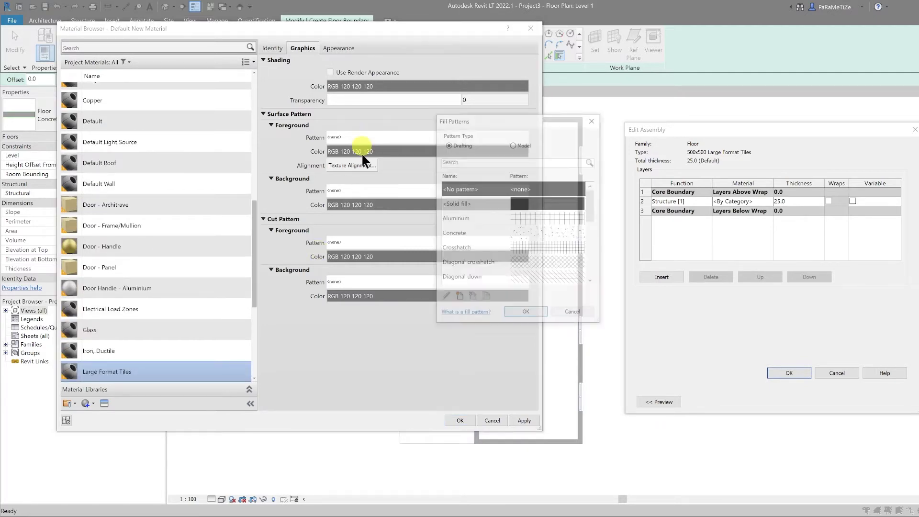
{"action": "left_click", "coordinate": [526, 142]}
{"action": "left_click", "coordinate": [458, 296]}
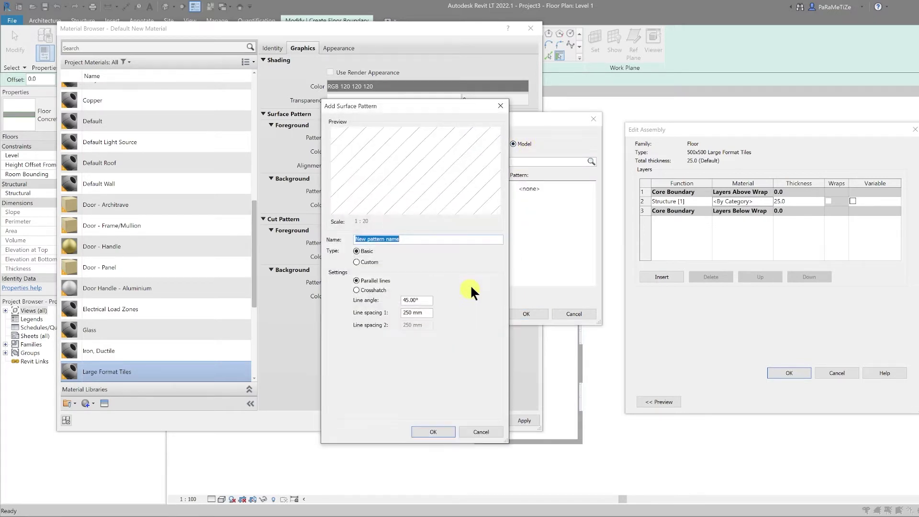
{"action": "type", "text": "500"}
{"action": "left_click", "coordinate": [373, 290]}
{"action": "type", "text": "90500500"}
{"action": "key", "text": "Return"}
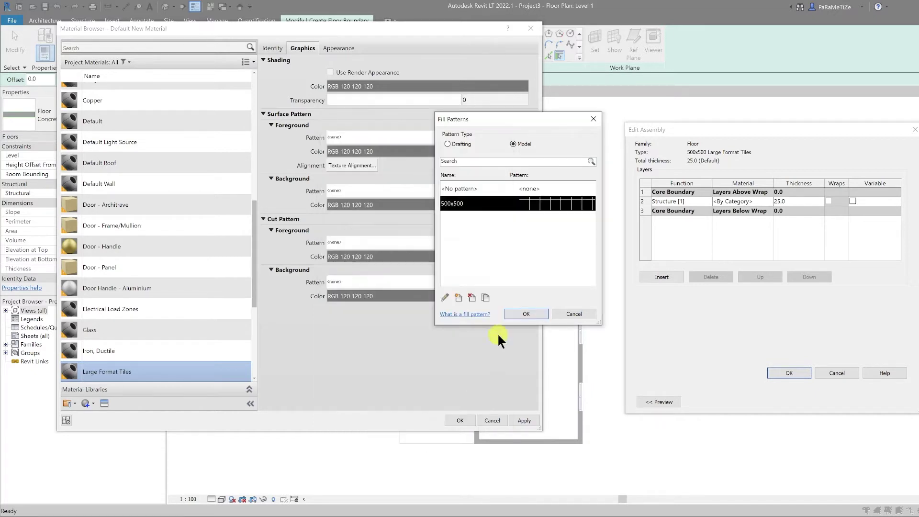
{"action": "left_click", "coordinate": [525, 312]}
{"action": "left_click", "coordinate": [461, 421]}
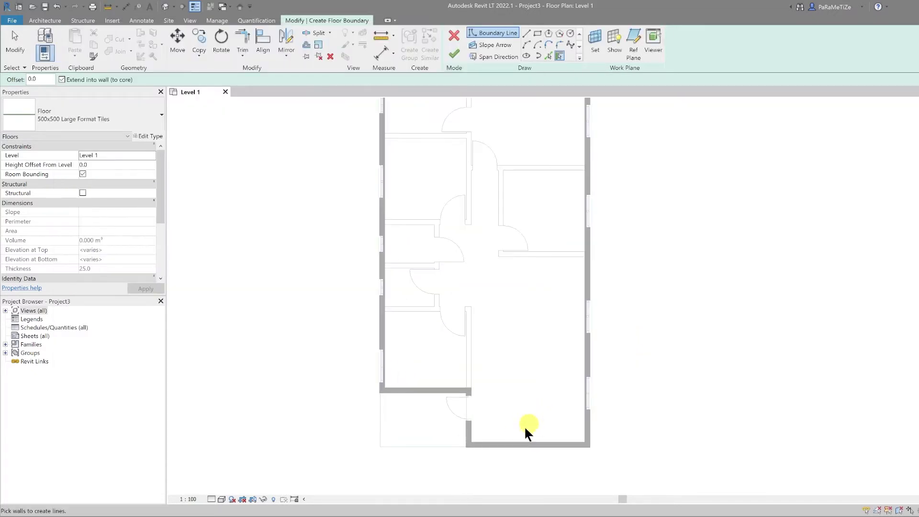
Step: Sketch straight tile-floor boundary lines along the living area's bottom and right walls, and back along the lower face of its upper partition
{"action": "scroll", "coordinate": [524, 426], "scroll_direction": "up", "scroll_amount": 1}
{"action": "left_click", "coordinate": [527, 34]}
{"action": "scroll", "coordinate": [463, 438], "scroll_direction": "up", "scroll_amount": 3}
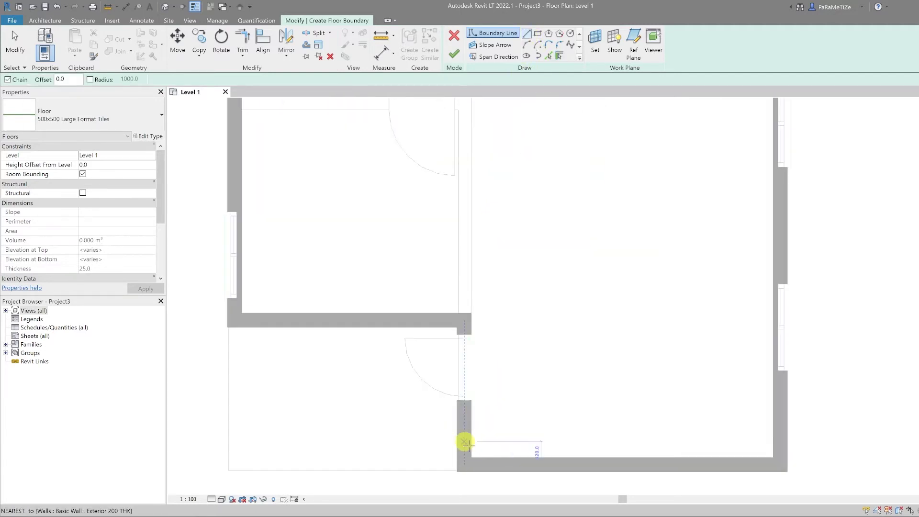
{"action": "scroll", "coordinate": [529, 310], "scroll_direction": "down", "scroll_amount": 2}
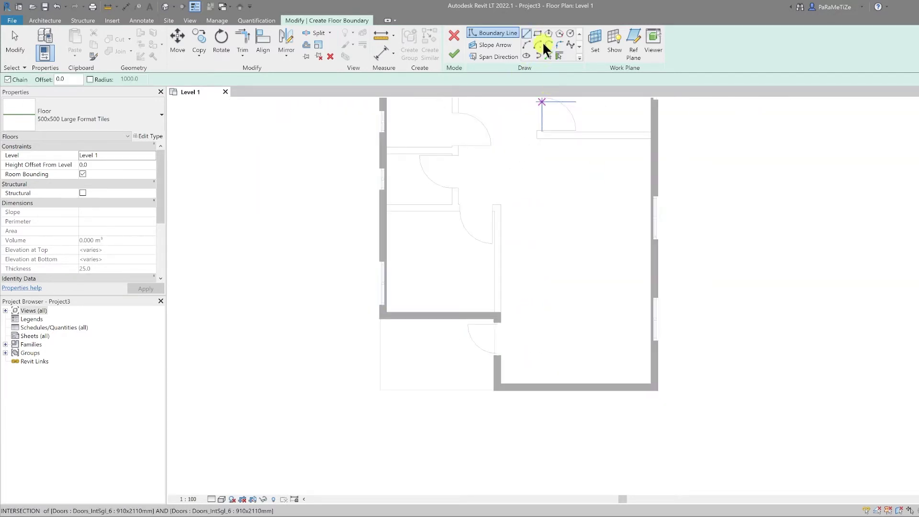
{"action": "scroll", "coordinate": [537, 402], "scroll_direction": "up", "scroll_amount": 3}
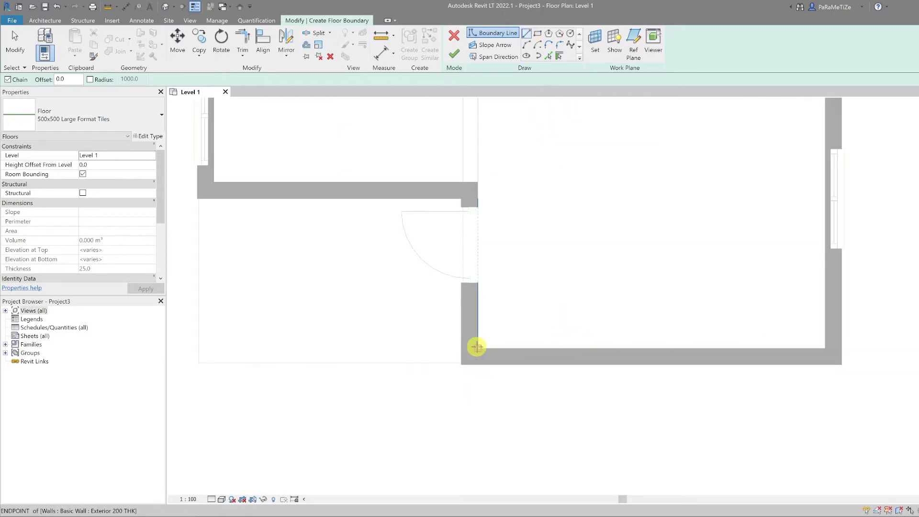
{"action": "left_click", "coordinate": [477, 347]}
{"action": "left_click", "coordinate": [824, 348]}
{"action": "middle_click_drag", "start_coordinate": [797, 244], "coordinate": [677, 343]}
{"action": "scroll", "coordinate": [677, 343], "scroll_direction": "down", "scroll_amount": 2}
{"action": "scroll", "coordinate": [689, 267], "scroll_direction": "up", "scroll_amount": 2}
{"action": "left_click", "coordinate": [688, 263]}
{"action": "left_click", "coordinate": [420, 261]}
Step: Continue the boundary about 230 mm up the partition's free end, across the door threshold and along its upper face to the exterior wall
{"action": "scroll", "coordinate": [418, 252], "scroll_direction": "up", "scroll_amount": 3}
{"action": "scroll", "coordinate": [502, 268], "scroll_direction": "up", "scroll_amount": 2}
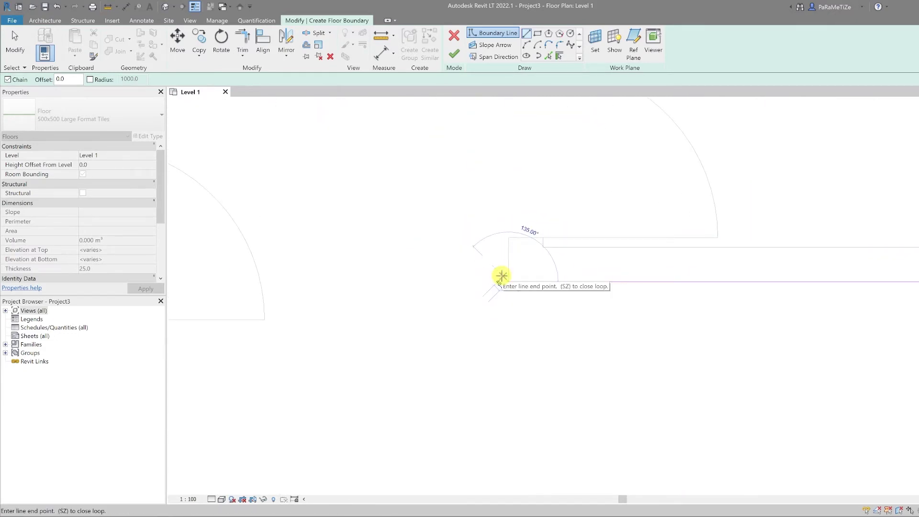
{"action": "scroll", "coordinate": [507, 243], "scroll_direction": "down", "scroll_amount": 2}
{"action": "middle_click_drag", "start_coordinate": [507, 242], "coordinate": [491, 349]}
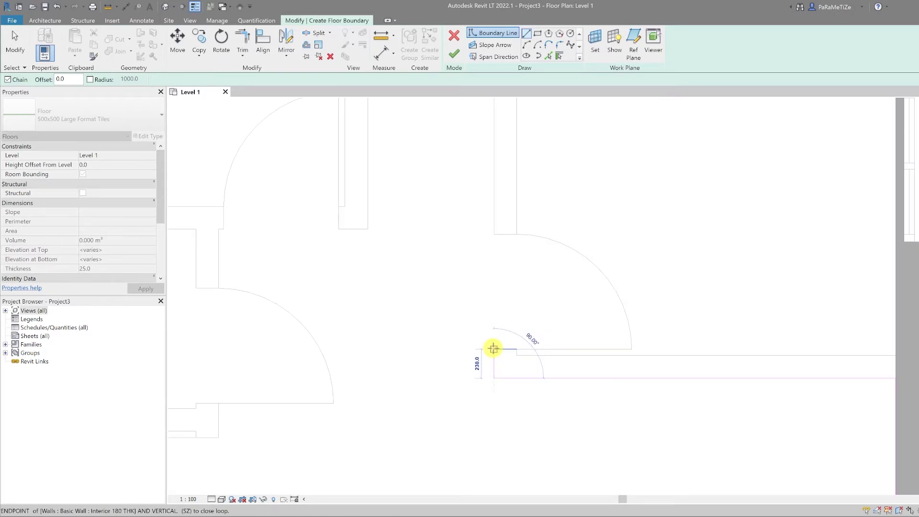
{"action": "scroll", "coordinate": [493, 349], "scroll_direction": "up", "scroll_amount": 3}
{"action": "left_click", "coordinate": [495, 350]}
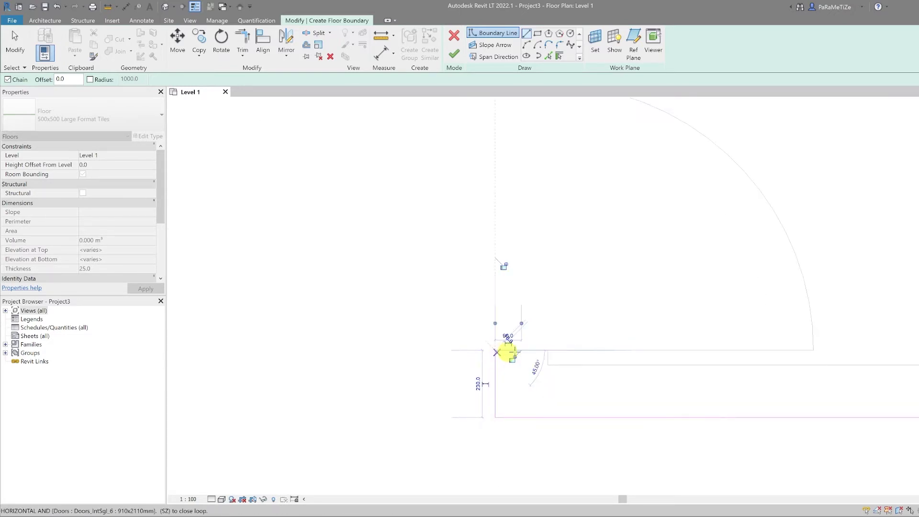
{"action": "scroll", "coordinate": [548, 359], "scroll_direction": "up", "scroll_amount": 3}
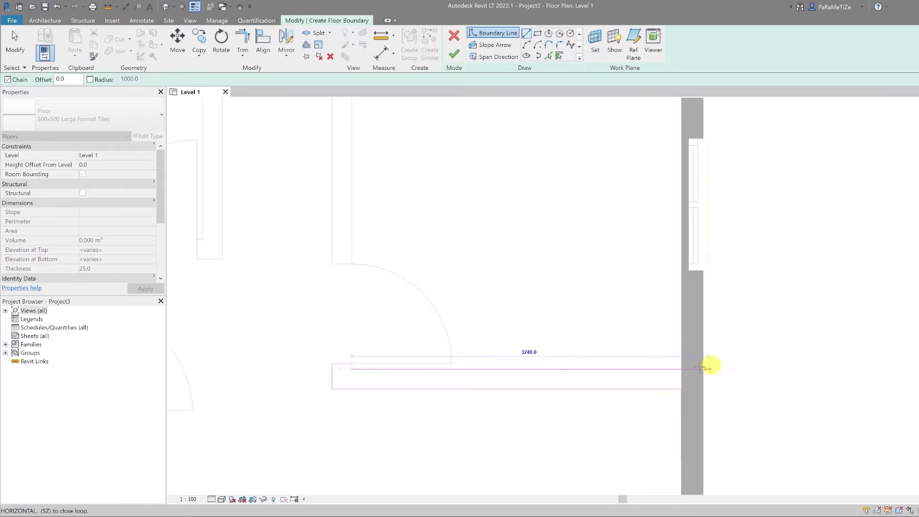
{"action": "left_click", "coordinate": [681, 369]}
Step: Trace the boundary around the inside of the middle-right room to the door opening and across the corridor partition's end
{"action": "scroll", "coordinate": [681, 369], "scroll_direction": "down", "scroll_amount": 2}
{"action": "scroll", "coordinate": [681, 254], "scroll_direction": "up", "scroll_amount": 3}
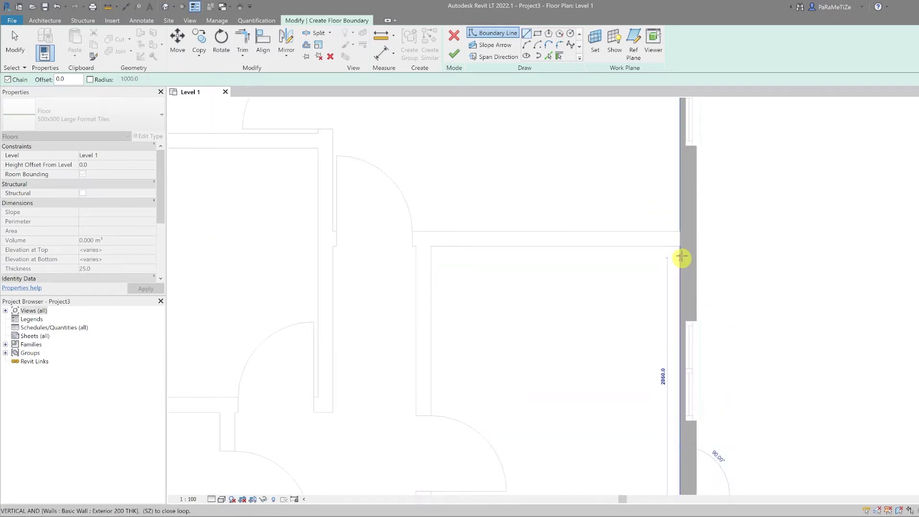
{"action": "left_click", "coordinate": [680, 247]}
{"action": "left_click", "coordinate": [432, 247]}
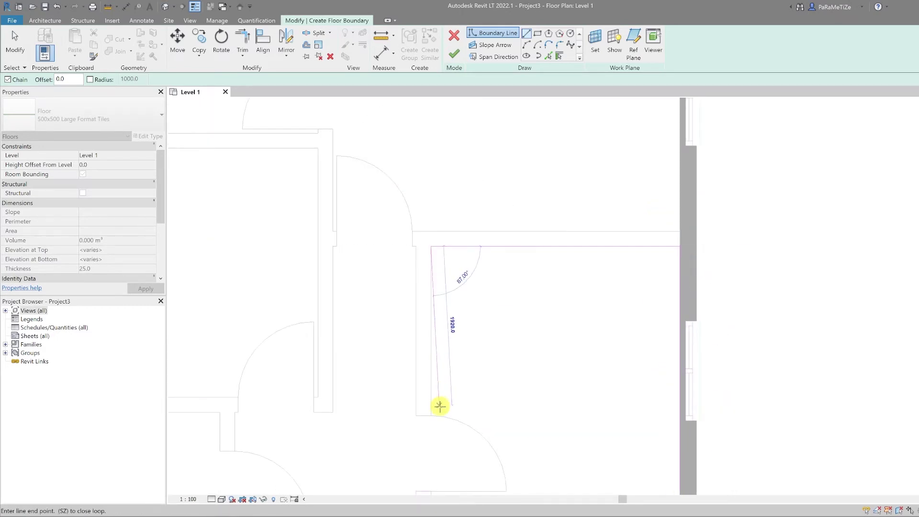
{"action": "scroll", "coordinate": [500, 329], "scroll_direction": "up", "scroll_amount": 4}
{"action": "left_click", "coordinate": [500, 328]}
{"action": "scroll", "coordinate": [437, 326], "scroll_direction": "down", "scroll_amount": 2}
{"action": "left_click", "coordinate": [437, 327]}
Step: Run the boundary up the corridor's right wall, along the next partition's upper face to the exterior wall, and around the upper-right room
{"action": "scroll", "coordinate": [438, 324], "scroll_direction": "down", "scroll_amount": 2}
{"action": "scroll", "coordinate": [439, 153], "scroll_direction": "up", "scroll_amount": 5}
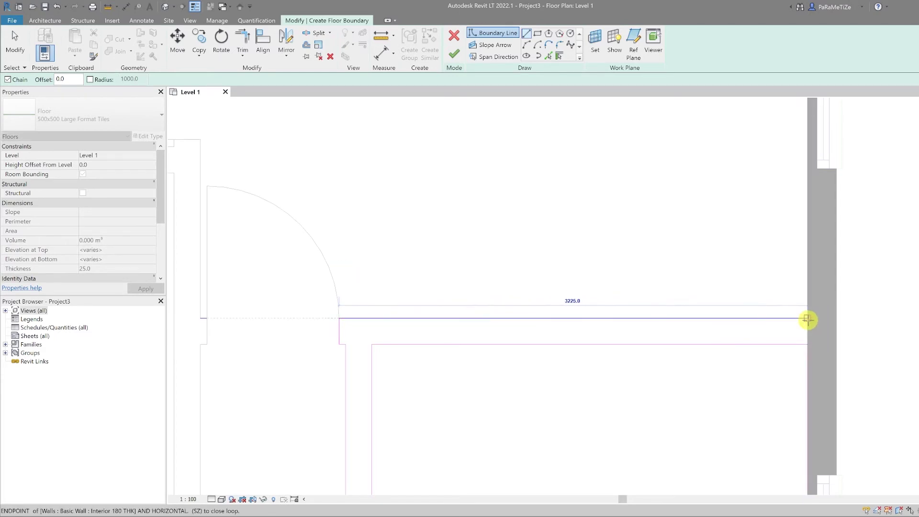
{"action": "left_click", "coordinate": [809, 320]}
{"action": "scroll", "coordinate": [810, 318], "scroll_direction": "down", "scroll_amount": 3}
{"action": "scroll", "coordinate": [638, 291], "scroll_direction": "up", "scroll_amount": 1}
{"action": "scroll", "coordinate": [630, 291], "scroll_direction": "up", "scroll_amount": 5}
{"action": "left_click", "coordinate": [652, 243]}
{"action": "middle_click_drag", "start_coordinate": [674, 432], "coordinate": [634, 223]}
{"action": "left_click", "coordinate": [612, 217]}
Step: Trace the boundary along the jogs of the corridor's left wall and around its free end beside the middle-left room's door
{"action": "scroll", "coordinate": [613, 191], "scroll_direction": "up", "scroll_amount": 4}
{"action": "left_click", "coordinate": [641, 258]}
{"action": "left_click", "coordinate": [641, 337]}
{"action": "left_click", "coordinate": [622, 337]}
{"action": "scroll", "coordinate": [625, 357], "scroll_direction": "down", "scroll_amount": 6}
{"action": "middle_click_drag", "start_coordinate": [627, 421], "coordinate": [618, 251]}
{"action": "scroll", "coordinate": [616, 271], "scroll_direction": "up", "scroll_amount": 4}
{"action": "left_click", "coordinate": [614, 318]}
{"action": "left_click", "coordinate": [570, 318]}
{"action": "left_click", "coordinate": [570, 284]}
{"action": "left_click", "coordinate": [579, 284]}
Step: Outline the middle-left room along its outer wall and lower partition, and continue past its door to the next small room's door opening
{"action": "scroll", "coordinate": [589, 268], "scroll_direction": "down", "scroll_amount": 4}
{"action": "scroll", "coordinate": [596, 192], "scroll_direction": "up", "scroll_amount": 1}
{"action": "left_click", "coordinate": [408, 185]}
{"action": "scroll", "coordinate": [397, 399], "scroll_direction": "up", "scroll_amount": 3}
{"action": "left_click", "coordinate": [419, 341]}
{"action": "left_click", "coordinate": [715, 341]}
{"action": "left_click", "coordinate": [715, 367]}
{"action": "left_click", "coordinate": [709, 367]}
{"action": "left_click", "coordinate": [709, 435]}
{"action": "left_click", "coordinate": [683, 436]}
{"action": "scroll", "coordinate": [673, 382], "scroll_direction": "down", "scroll_amount": 3}
{"action": "middle_click_drag", "start_coordinate": [674, 382], "coordinate": [572, 195]}
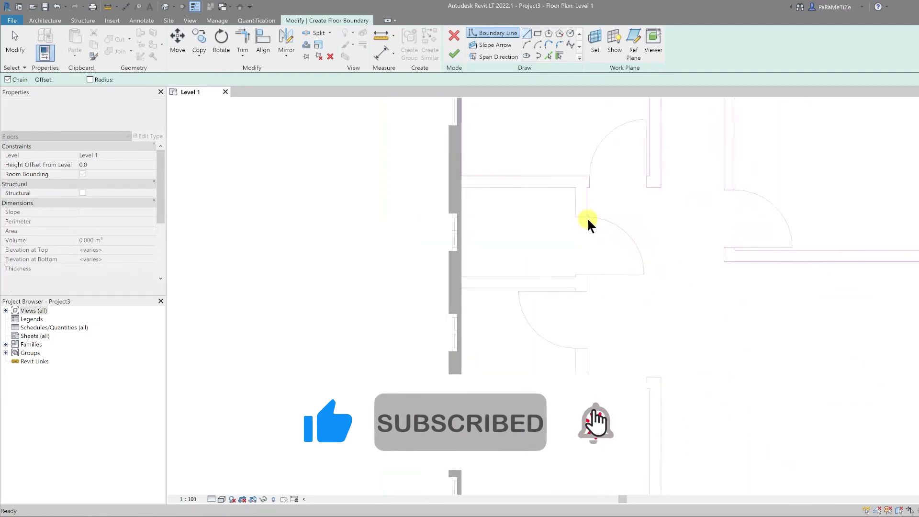
Step: Delete the stray boundary segment at the small room's door and stretch the vertical line down past both small rooms to the next partition
{"action": "key", "text": "Escape"}
{"action": "key", "text": "Escape"}
{"action": "scroll", "coordinate": [588, 222], "scroll_direction": "up", "scroll_amount": 3}
{"action": "left_click", "coordinate": [582, 209]}
{"action": "key", "text": "Delete"}
{"action": "left_click", "coordinate": [590, 202]}
{"action": "scroll", "coordinate": [594, 259], "scroll_direction": "down", "scroll_amount": 3}
{"action": "left_click_drag", "start_coordinate": [590, 209], "coordinate": [592, 416]}
{"action": "scroll", "coordinate": [588, 417], "scroll_direction": "up", "scroll_amount": 5}
Step: Close the boundary from that partition across the lower bedroom door, down the living area's left wall and past the entrance door to the starting corner
{"action": "left_click", "coordinate": [526, 34]}
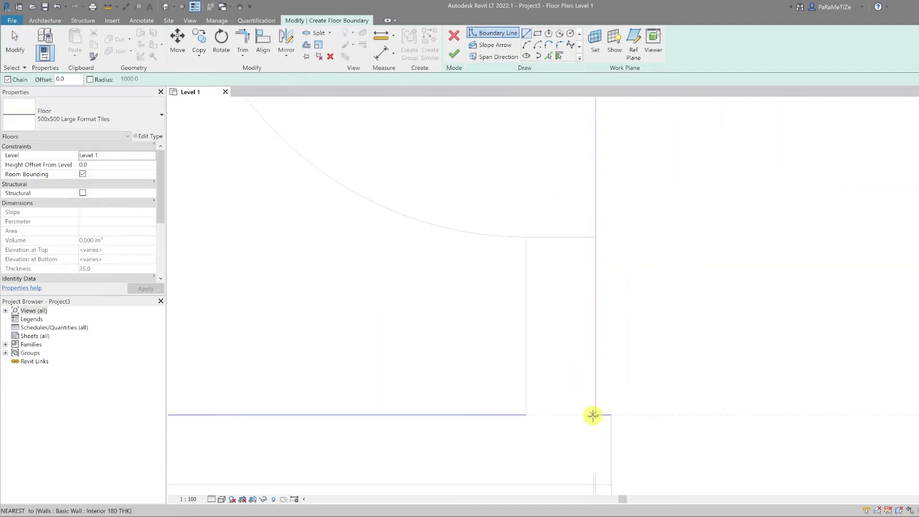
{"action": "left_click", "coordinate": [594, 415]}
{"action": "scroll", "coordinate": [610, 412], "scroll_direction": "down", "scroll_amount": 3}
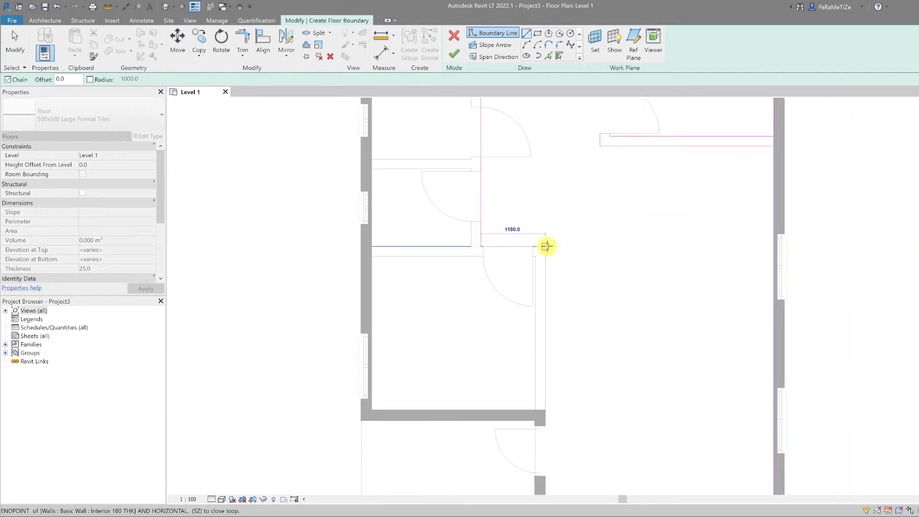
{"action": "scroll", "coordinate": [524, 268], "scroll_direction": "up", "scroll_amount": 5}
{"action": "left_click", "coordinate": [527, 277]}
{"action": "left_click", "coordinate": [518, 278]}
{"action": "scroll", "coordinate": [518, 278], "scroll_direction": "down", "scroll_amount": 4}
{"action": "scroll", "coordinate": [510, 402], "scroll_direction": "up", "scroll_amount": 3}
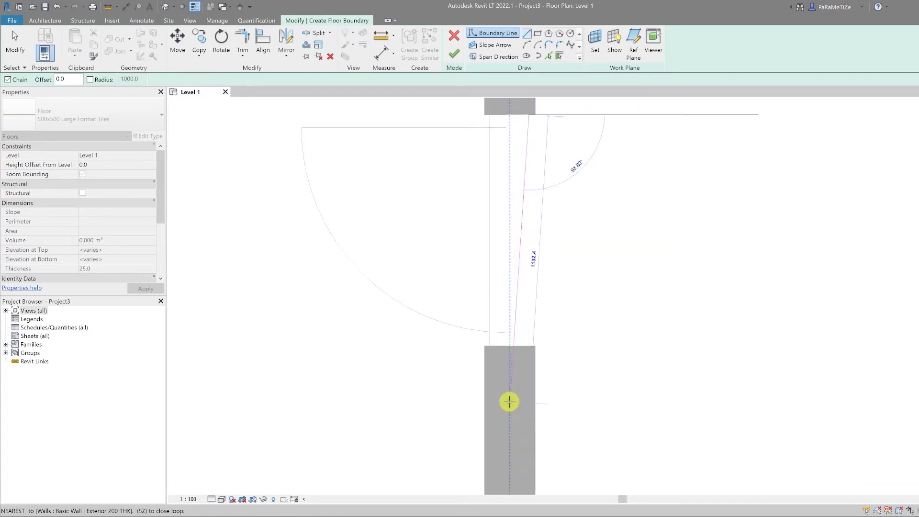
{"action": "left_click", "coordinate": [530, 345]}
{"action": "scroll", "coordinate": [530, 345], "scroll_direction": "down", "scroll_amount": 3}
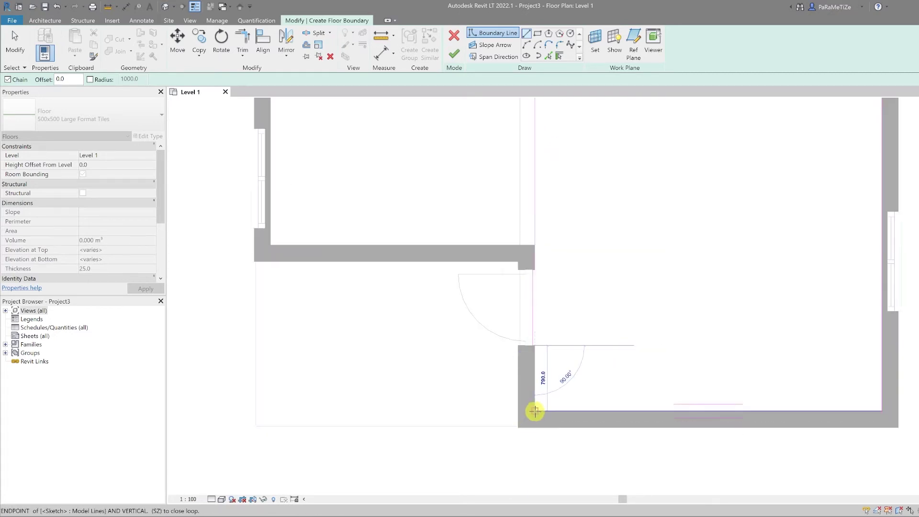
{"action": "left_click", "coordinate": [535, 411]}
{"action": "scroll", "coordinate": [532, 344], "scroll_direction": "down", "scroll_amount": 4}
{"action": "key", "text": "Escape"}
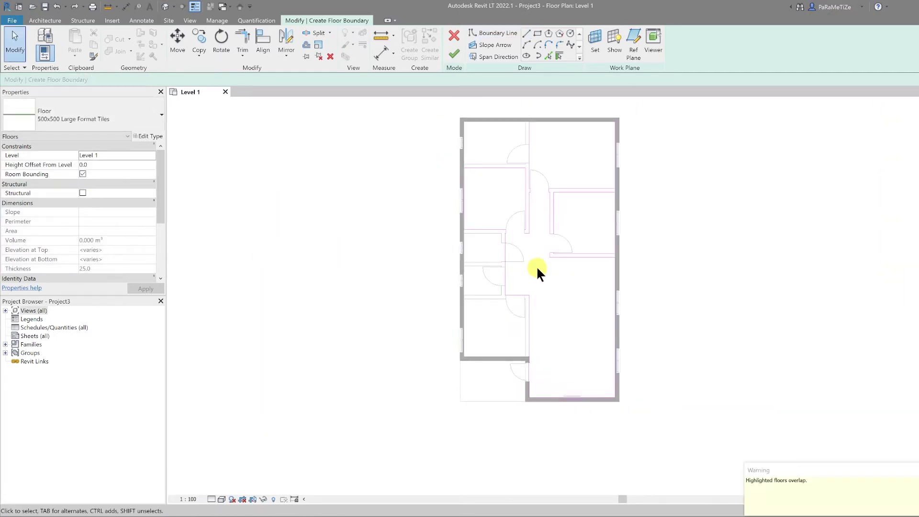
Step: Set the tile floor's height offset from level to 25 mm, finish the floor sketch and deselect the floor
{"action": "left_click", "coordinate": [114, 165]}
{"action": "type", "text": "5"}
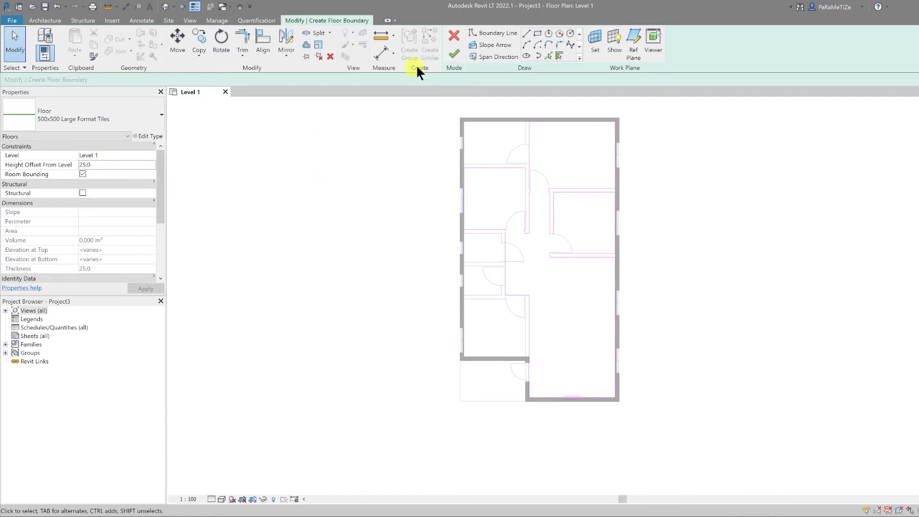
{"action": "left_click", "coordinate": [454, 55]}
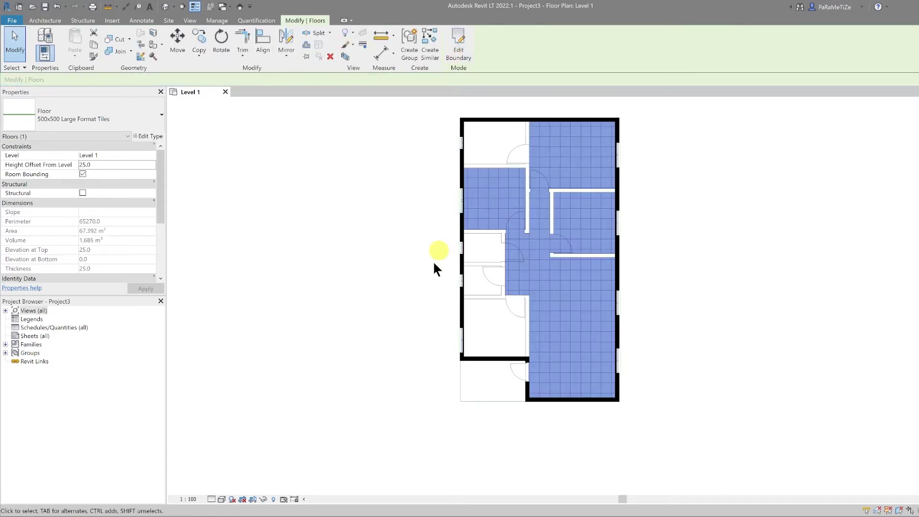
{"action": "middle_click_drag", "start_coordinate": [408, 280], "coordinate": [395, 294]}
{"action": "left_click", "coordinate": [395, 294]}
{"action": "scroll", "coordinate": [421, 297], "scroll_direction": "up", "scroll_amount": 1}
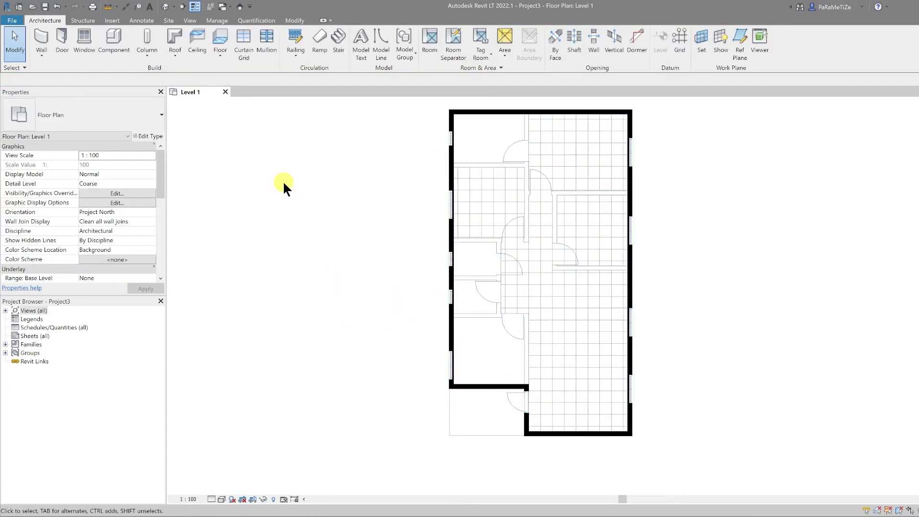
Step: Start another architectural floor and duplicate the tile type as "300x300 Small Format Tiles"
{"action": "left_click", "coordinate": [215, 52]}
{"action": "left_click", "coordinate": [254, 75]}
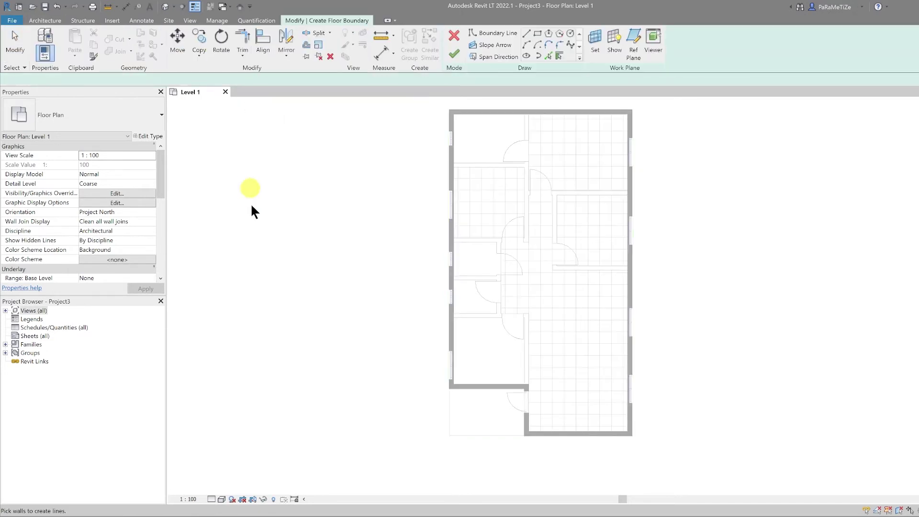
{"action": "left_click", "coordinate": [147, 136]}
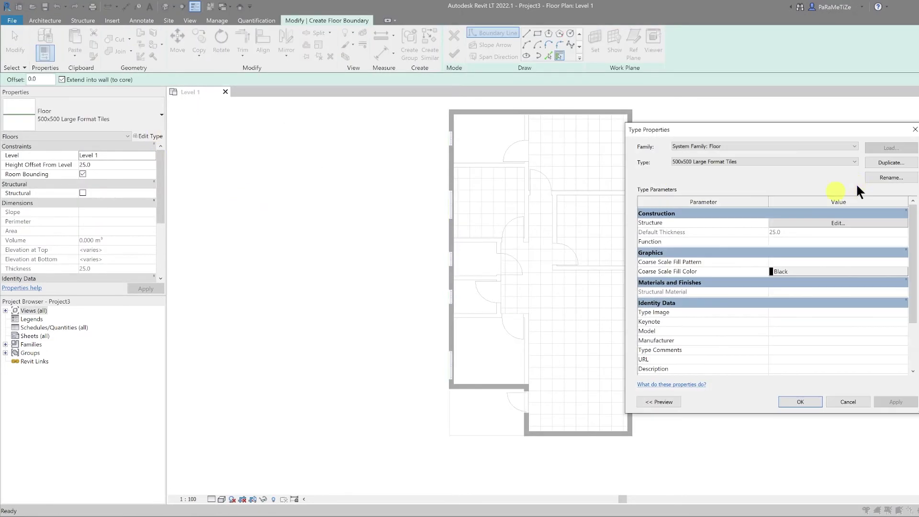
{"action": "left_click", "coordinate": [891, 162]}
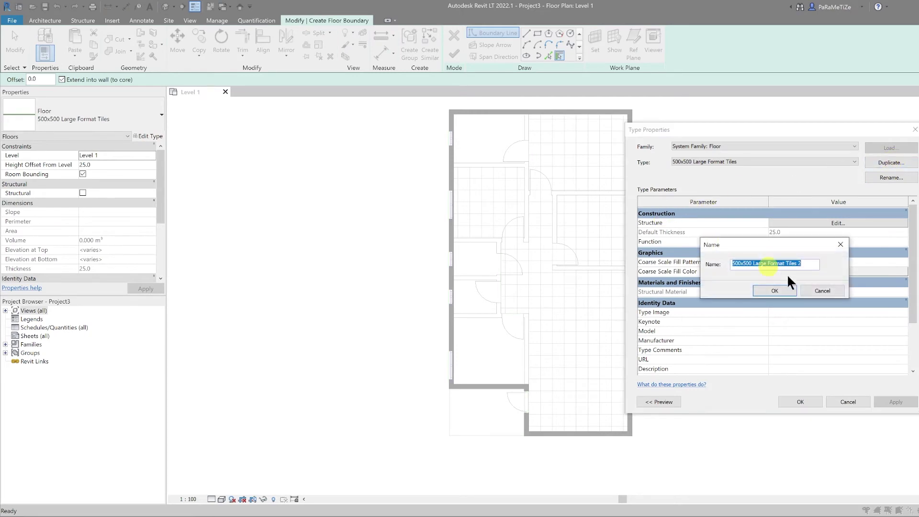
{"action": "left_click_drag", "start_coordinate": [752, 264], "coordinate": [715, 264]}
{"action": "type", "text": "3"}
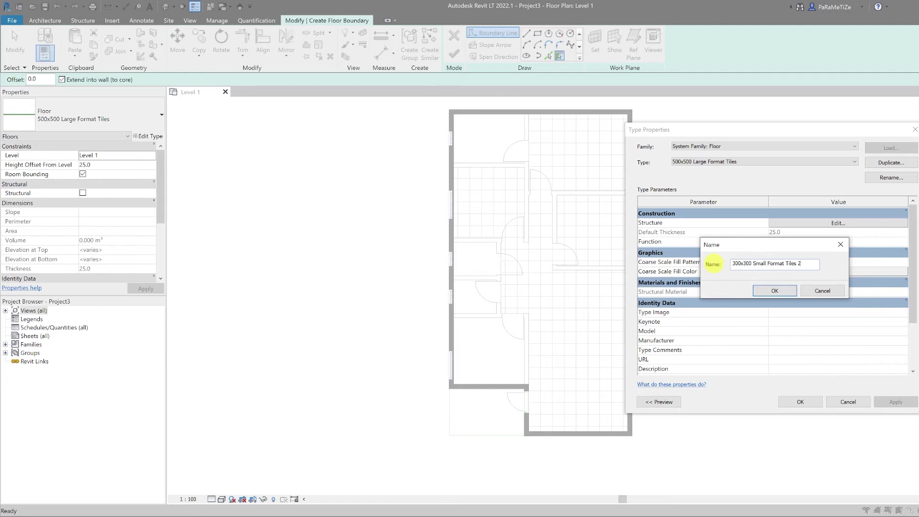
{"action": "key", "text": "Return"}
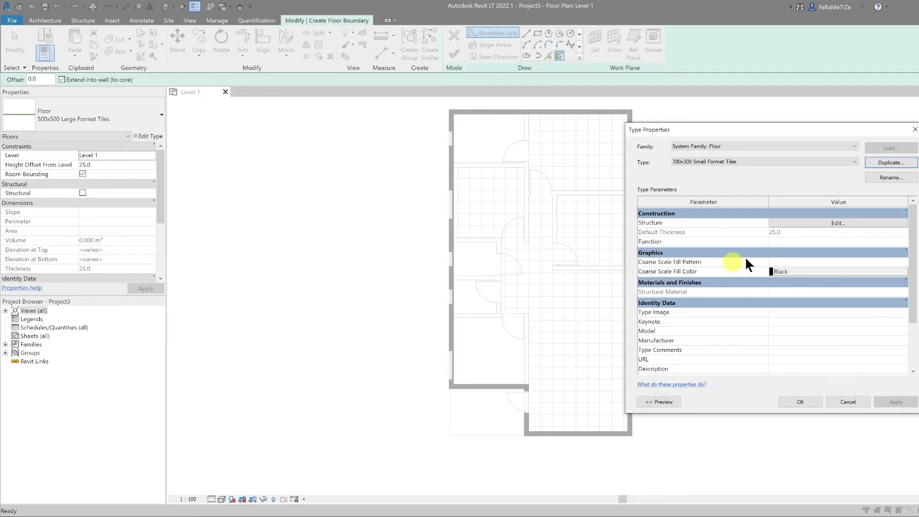
Step: Create a new material for the structure layer of the small tile floor type and name it "Small Format Tiles"
{"action": "left_click", "coordinate": [833, 221]}
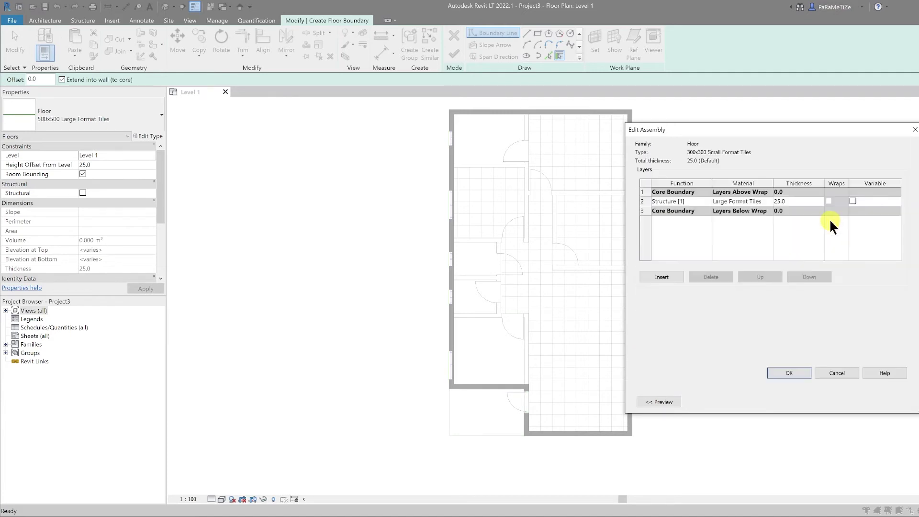
{"action": "left_click", "coordinate": [747, 202]}
{"action": "left_click", "coordinate": [769, 201]}
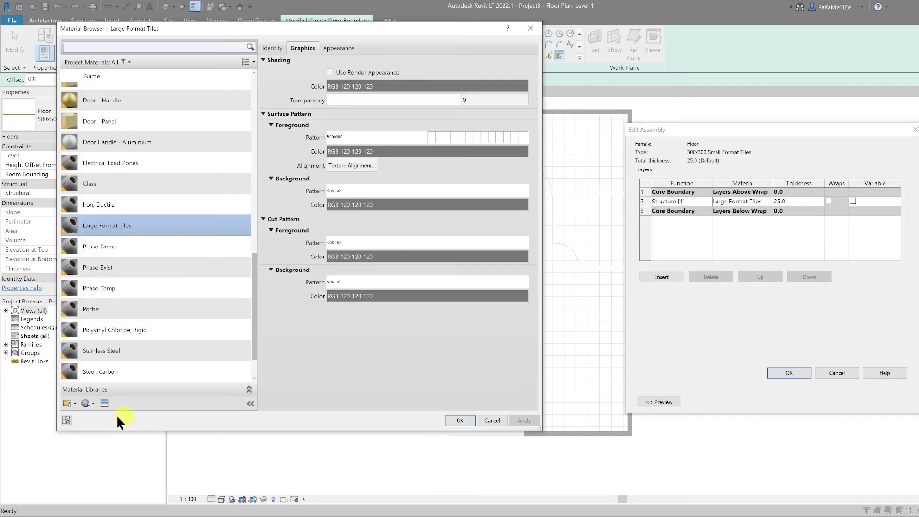
{"action": "left_click", "coordinate": [90, 404]}
{"action": "left_click", "coordinate": [112, 413]}
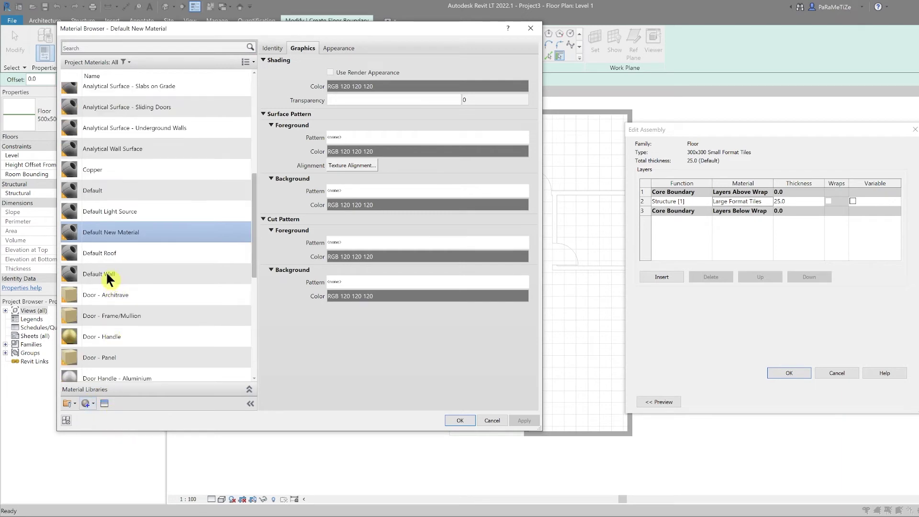
{"action": "right_click", "coordinate": [112, 228]}
{"action": "left_click", "coordinate": [128, 250]}
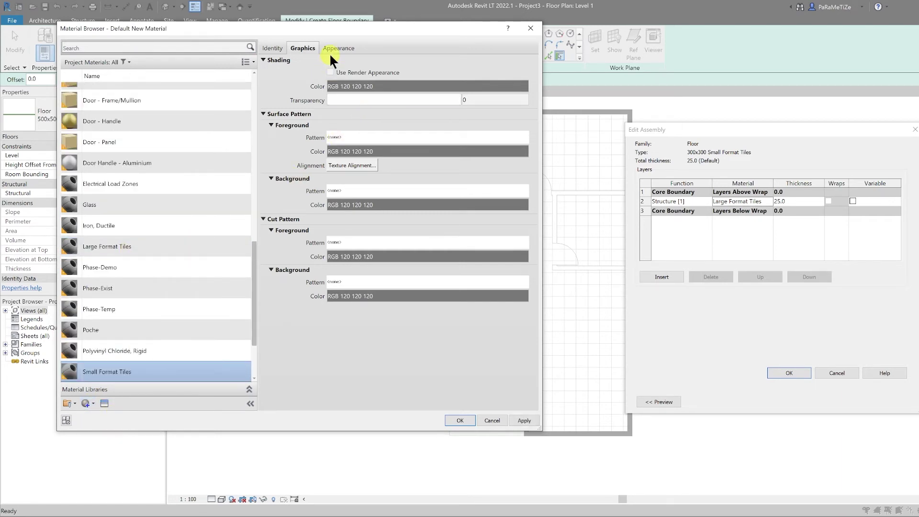
Step: Give the material a new "300x300" model surface pattern, crosshatched with a 90° line angle, and accept the floor type's settings
{"action": "left_click", "coordinate": [349, 137]}
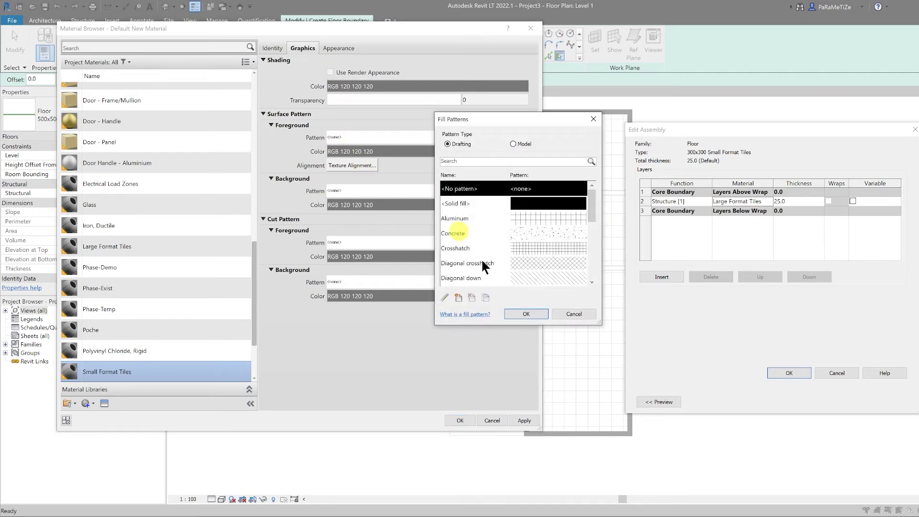
{"action": "left_click", "coordinate": [514, 144]}
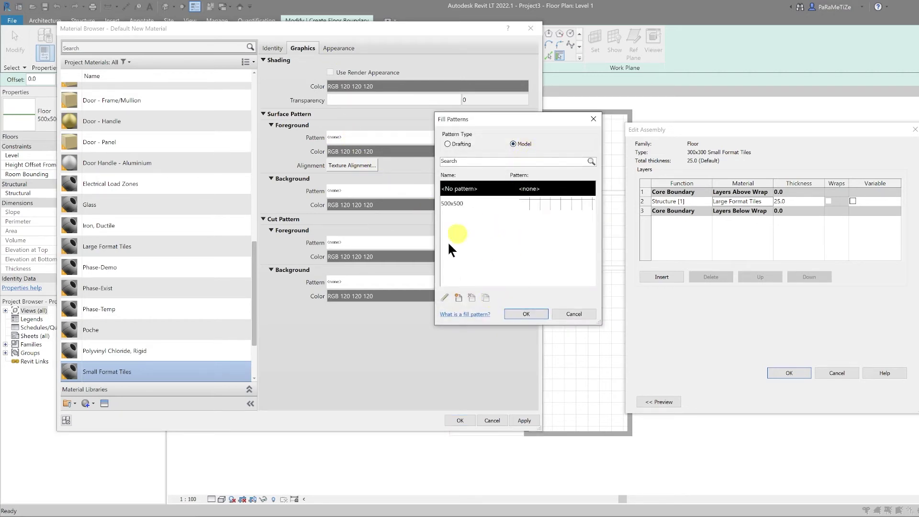
{"action": "left_click", "coordinate": [455, 295]}
{"action": "left_click_drag", "start_coordinate": [426, 300], "coordinate": [350, 301]}
{"action": "type", "text": "90"}
{"action": "left_click", "coordinate": [357, 290]}
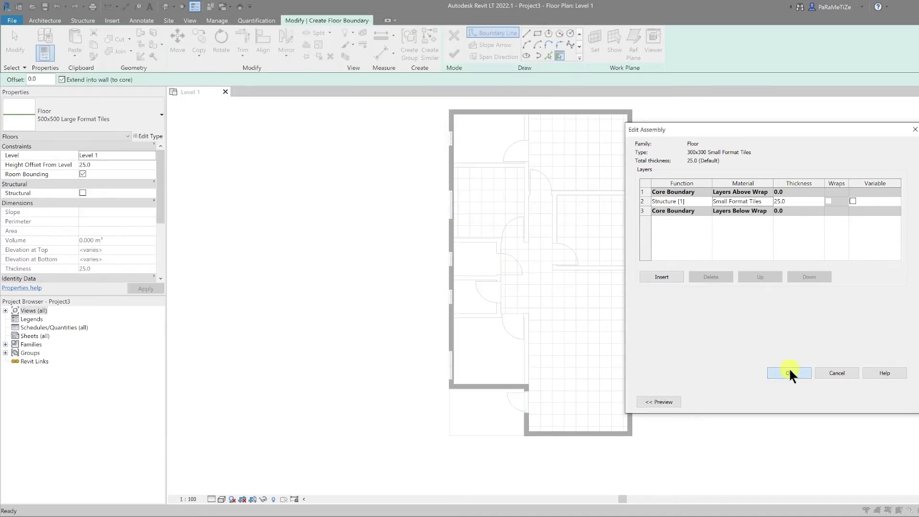
{"action": "left_click", "coordinate": [790, 371]}
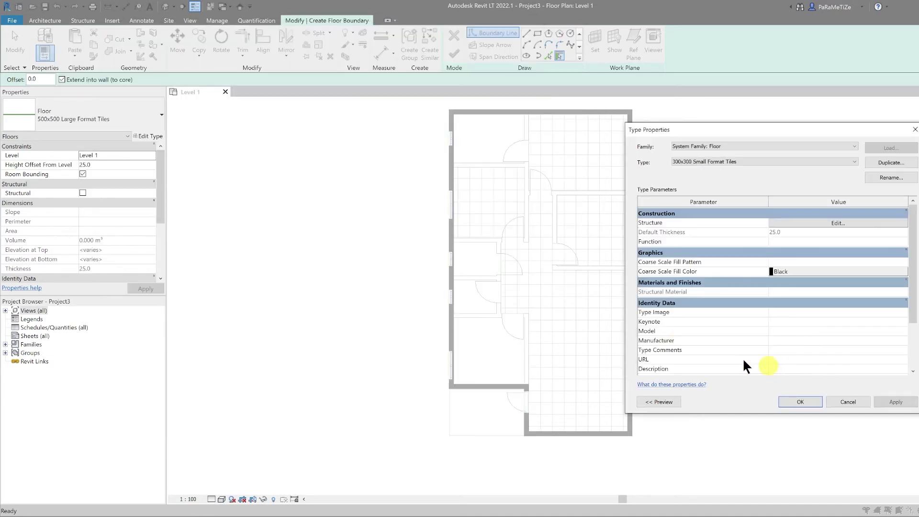
{"action": "left_click", "coordinate": [795, 400]}
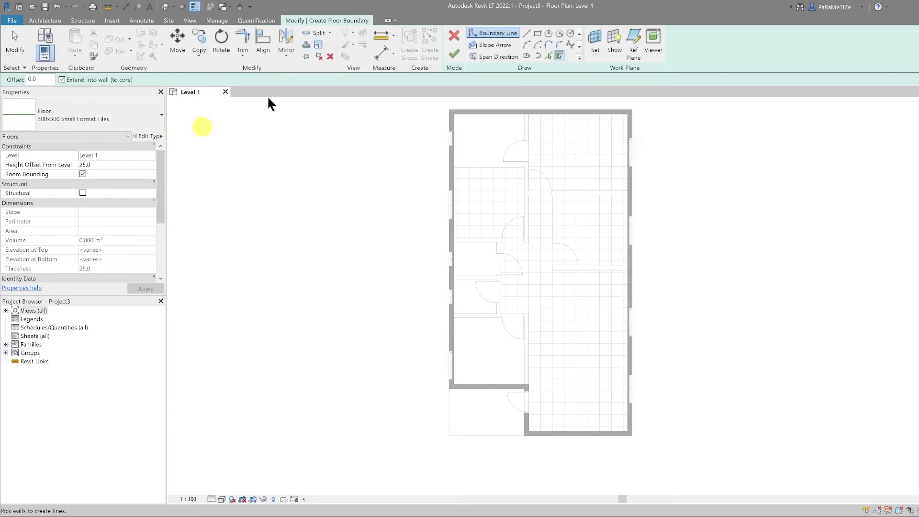
Step: Sketch the small tile floor's boundary along the upper, left and lower walls of the upper-left room
{"action": "scroll", "coordinate": [505, 189], "scroll_direction": "up", "scroll_amount": 5}
{"action": "left_click", "coordinate": [527, 33]}
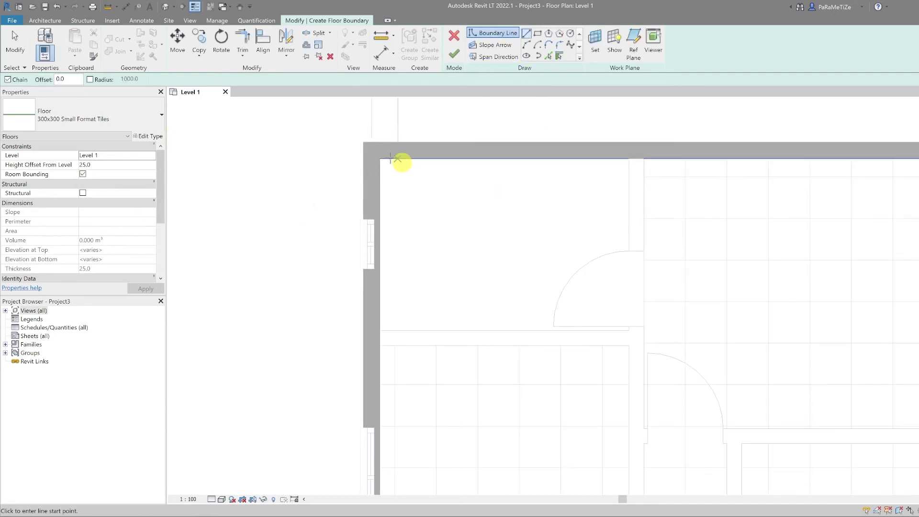
{"action": "left_click", "coordinate": [628, 159]}
{"action": "left_click", "coordinate": [381, 159]}
{"action": "left_click", "coordinate": [380, 330]}
{"action": "left_click", "coordinate": [629, 330]}
Step: Continue the upper-left room's small tile boundary around its door opening and up the inner face of the right wall
{"action": "scroll", "coordinate": [629, 334], "scroll_direction": "up", "scroll_amount": 5}
{"action": "left_click", "coordinate": [628, 318]}
{"action": "left_click", "coordinate": [628, 300]}
{"action": "left_click", "coordinate": [699, 300]}
{"action": "scroll", "coordinate": [699, 300], "scroll_direction": "down", "scroll_amount": 4}
{"action": "left_click", "coordinate": [696, 182]}
{"action": "scroll", "coordinate": [666, 189], "scroll_direction": "down", "scroll_amount": 4}
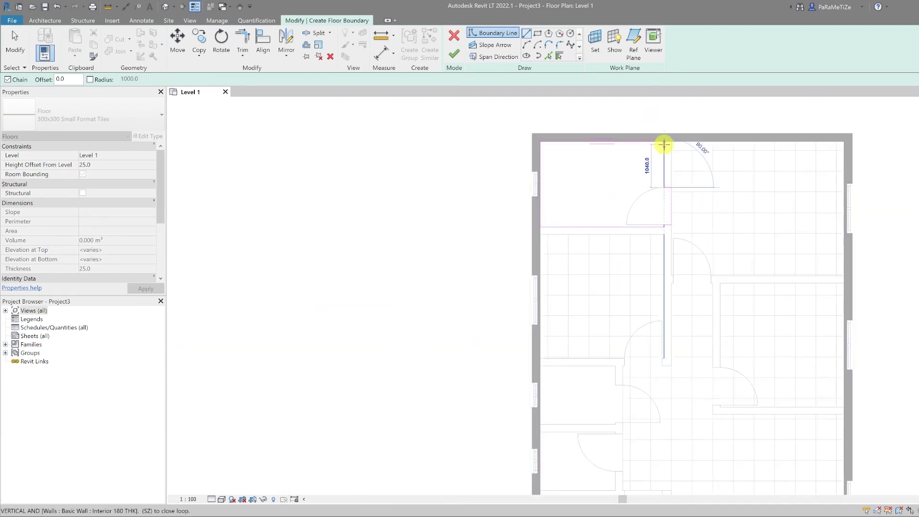
Step: Sketch a closed boundary around the upper of the two small rooms on the left side, including its door opening
{"action": "scroll", "coordinate": [575, 378], "scroll_direction": "up", "scroll_amount": 5}
{"action": "left_click", "coordinate": [624, 184]}
{"action": "left_click", "coordinate": [394, 185]}
{"action": "left_click", "coordinate": [394, 364]}
{"action": "left_click", "coordinate": [624, 364]}
{"action": "left_click", "coordinate": [647, 358]}
{"action": "left_click", "coordinate": [648, 243]}
{"action": "left_click", "coordinate": [625, 243]}
{"action": "left_click", "coordinate": [624, 184]}
Step: Sketch a closed boundary around the lower of the two small left-side rooms, extending it into the door opening
{"action": "scroll", "coordinate": [588, 276], "scroll_direction": "down", "scroll_amount": 1}
{"action": "mouse_move", "coordinate": [588, 276]}
{"action": "middle_mouse_down"}
{"action": "mouse_move", "coordinate": [587, 191]}
{"action": "mouse_move", "coordinate": [622, 110]}
{"action": "middle_mouse_up"}
{"action": "scroll", "coordinate": [661, 180], "scroll_direction": "up", "scroll_amount": 1}
{"action": "left_click", "coordinate": [647, 191]}
{"action": "left_click", "coordinate": [416, 190]}
{"action": "left_click", "coordinate": [417, 369]}
{"action": "left_click", "coordinate": [647, 370]}
{"action": "left_click", "coordinate": [647, 312]}
{"action": "left_click", "coordinate": [670, 311]}
{"action": "left_click", "coordinate": [670, 197]}
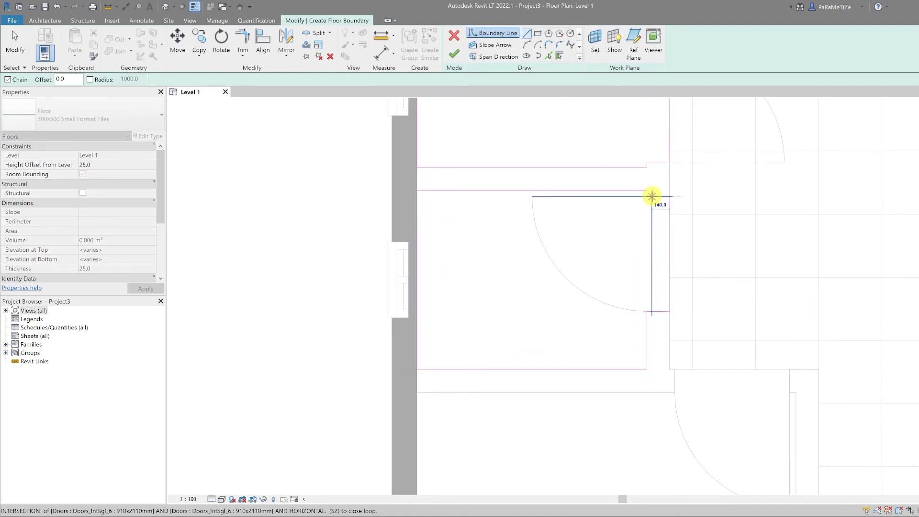
{"action": "left_click", "coordinate": [647, 196]}
{"action": "left_click", "coordinate": [647, 191]}
Step: Sketch a closed boundary along the inner wall faces of the lower-left room and end the line command
{"action": "scroll", "coordinate": [585, 307], "scroll_direction": "down", "scroll_amount": 2}
{"action": "middle_click_drag", "start_coordinate": [588, 400], "coordinate": [591, 225]}
{"action": "scroll", "coordinate": [587, 230], "scroll_direction": "up", "scroll_amount": 1}
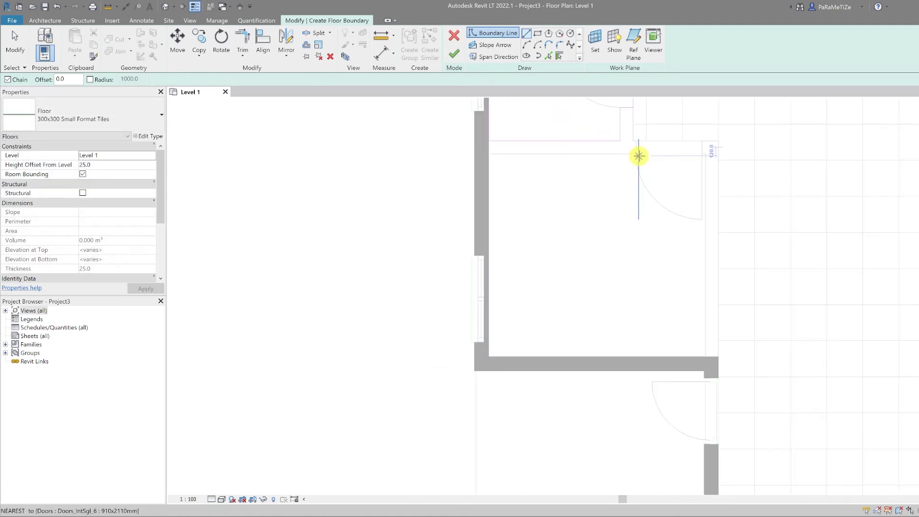
{"action": "left_click", "coordinate": [636, 153]}
{"action": "left_click", "coordinate": [488, 153]}
{"action": "left_click", "coordinate": [489, 356]}
{"action": "left_click", "coordinate": [706, 357]}
{"action": "left_click", "coordinate": [705, 153]}
{"action": "left_click", "coordinate": [636, 153]}
{"action": "key", "text": "Escape"}
{"action": "key", "text": "Escape"}
{"action": "scroll", "coordinate": [667, 185], "scroll_direction": "down", "scroll_amount": 5}
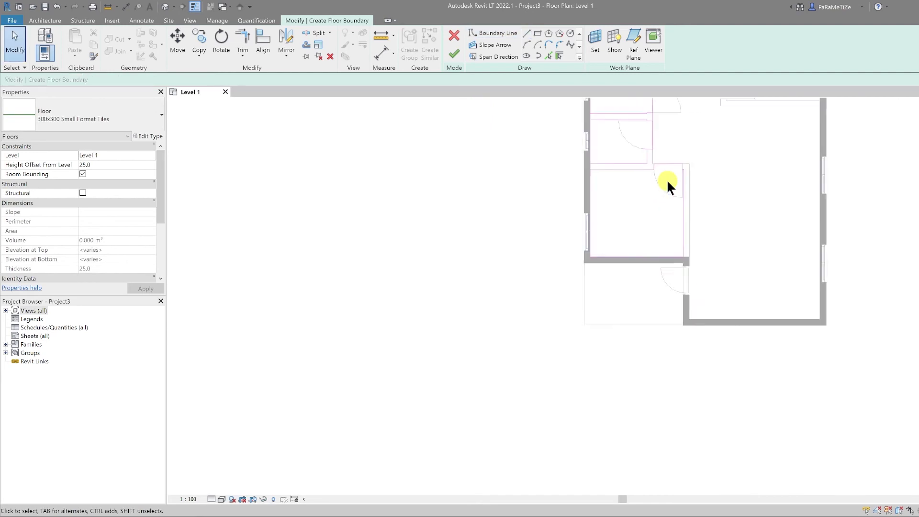
Step: Finish the sketch to create the 300x300 small format tile floor
{"action": "left_click", "coordinate": [454, 54]}
{"action": "left_click", "coordinate": [442, 250]}
{"action": "middle_click_drag", "start_coordinate": [495, 285], "coordinate": [431, 383]}
{"action": "scroll", "coordinate": [429, 368], "scroll_direction": "down", "scroll_amount": 1}
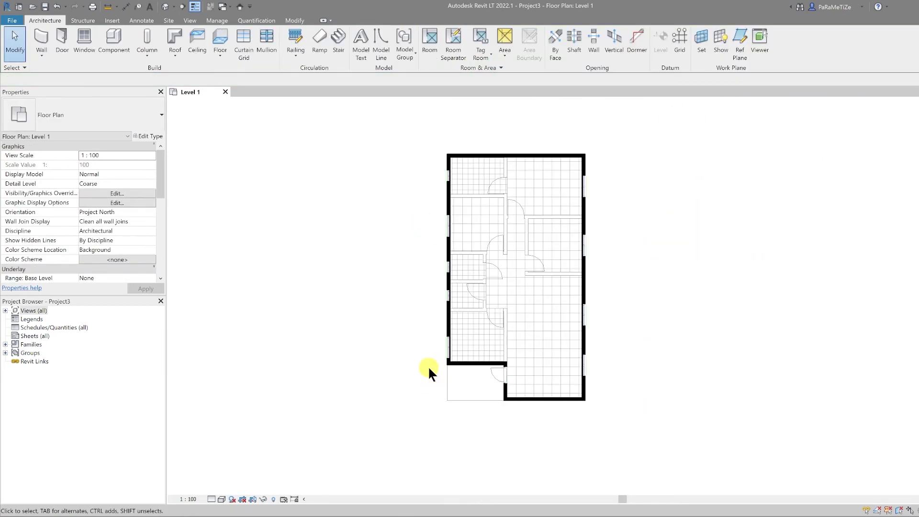
Step: Create a similar 500x500 Large Format Tiles floor with a rectangular boundary over the open porch outside the entrance door
{"action": "scroll", "coordinate": [484, 398], "scroll_direction": "up", "scroll_amount": 4}
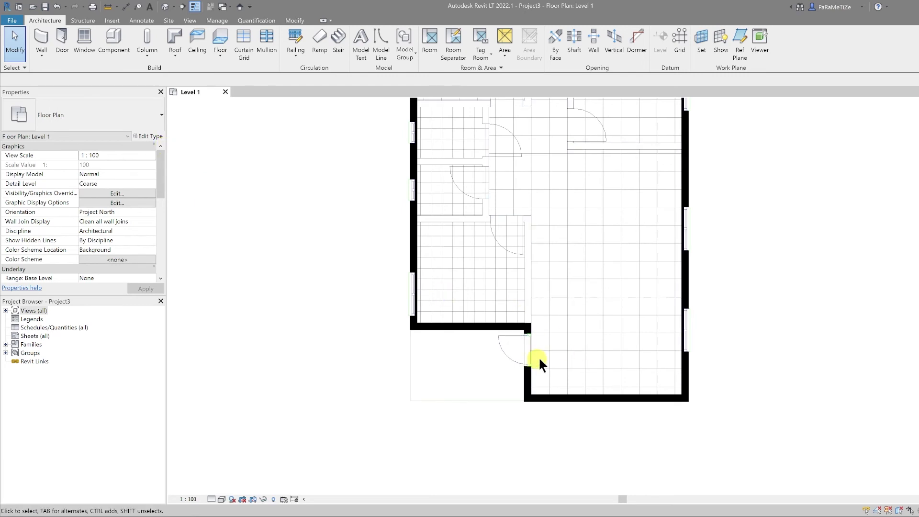
{"action": "left_click", "coordinate": [551, 350]}
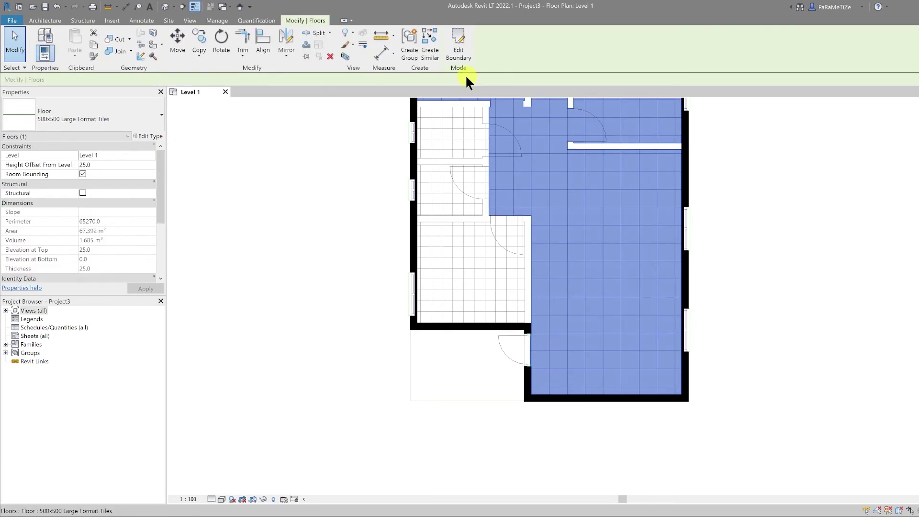
{"action": "scroll", "coordinate": [519, 367], "scroll_direction": "down", "scroll_amount": 1}
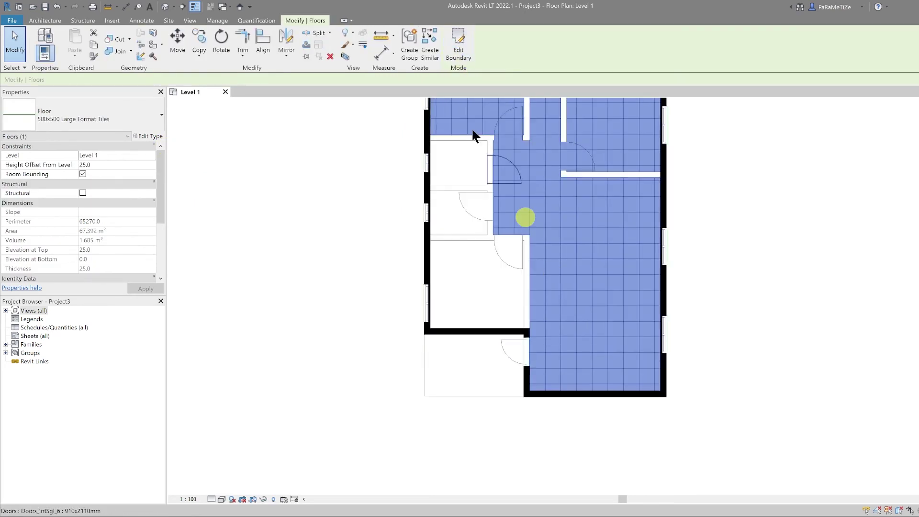
{"action": "left_click", "coordinate": [427, 42]}
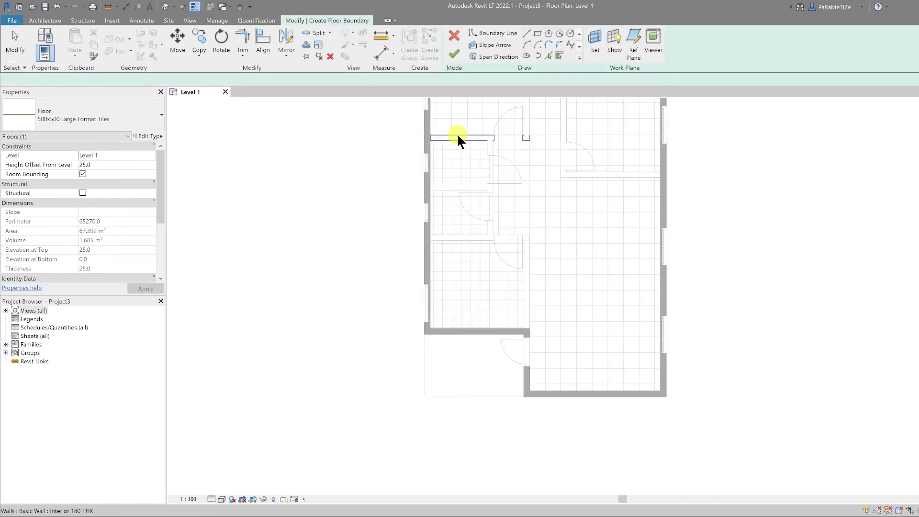
{"action": "left_click", "coordinate": [537, 34]}
{"action": "scroll", "coordinate": [429, 400], "scroll_direction": "up", "scroll_amount": 5}
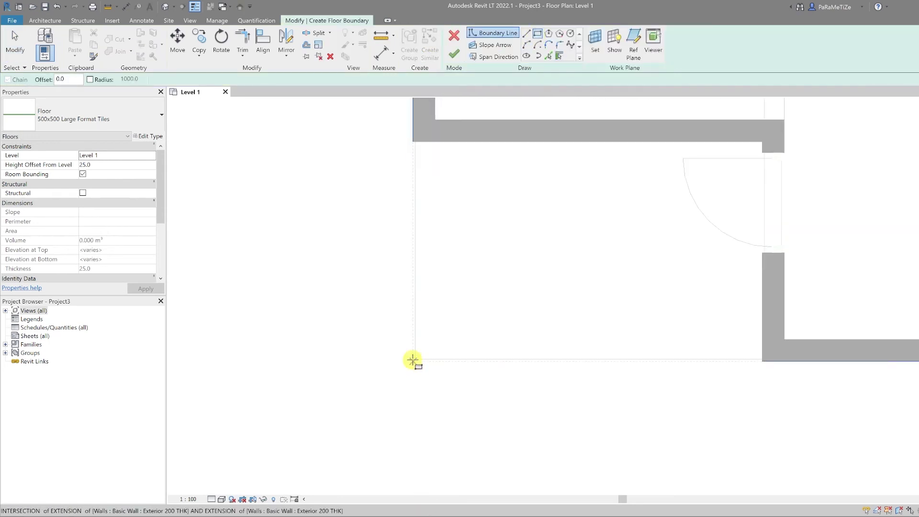
{"action": "left_click", "coordinate": [415, 357]}
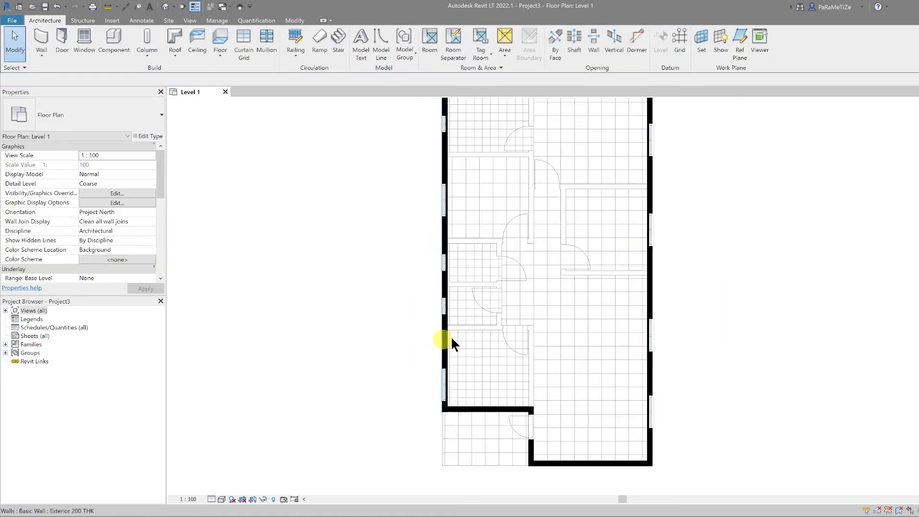
Step: Set the Interior 180 THK wall type's coarse scale fill pattern to solid fill and apply it
{"action": "left_click", "coordinate": [481, 329]}
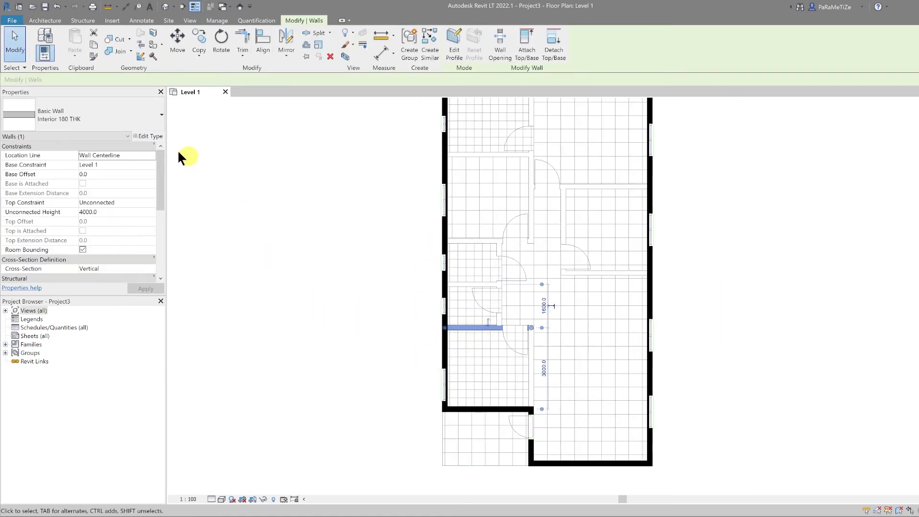
{"action": "left_click", "coordinate": [148, 136]}
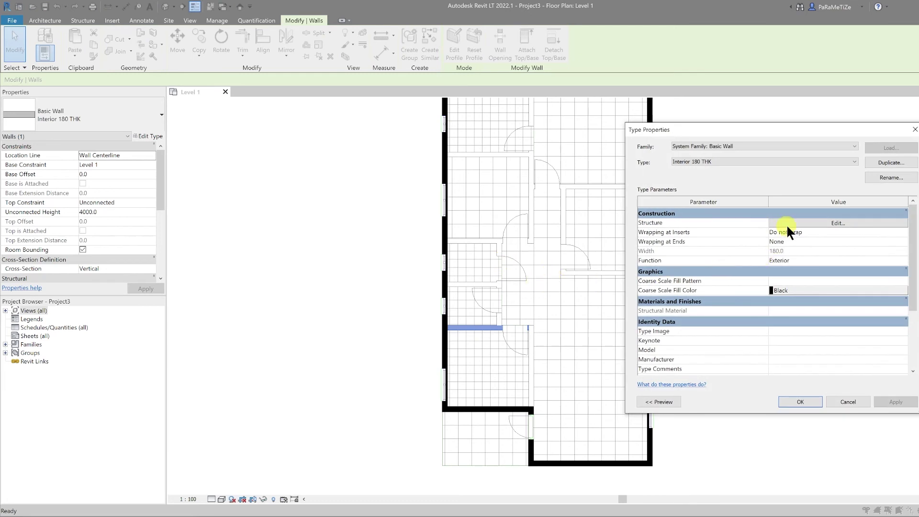
{"action": "left_click", "coordinate": [904, 281]}
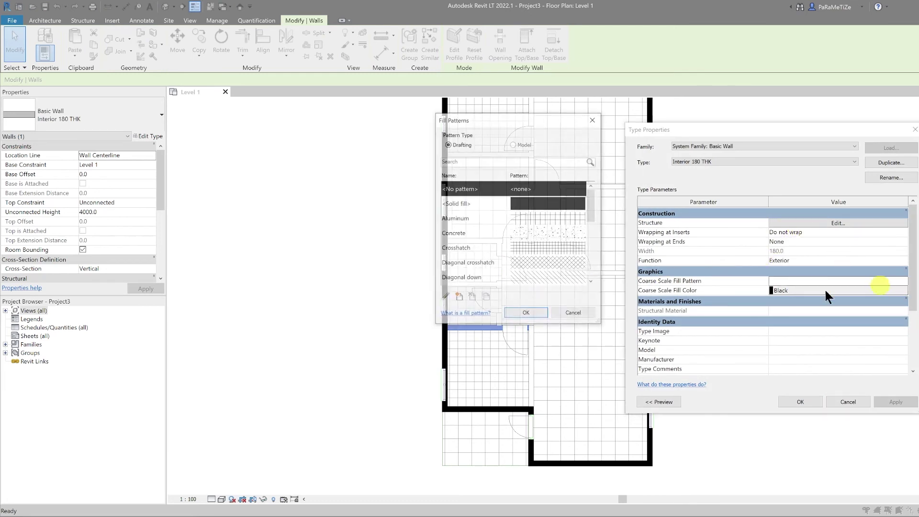
{"action": "left_click", "coordinate": [555, 204]}
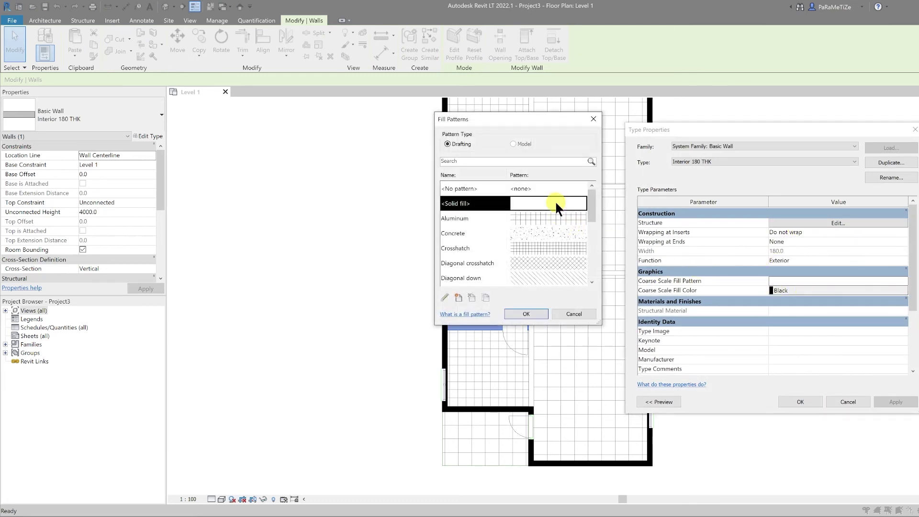
{"action": "left_click", "coordinate": [527, 314]}
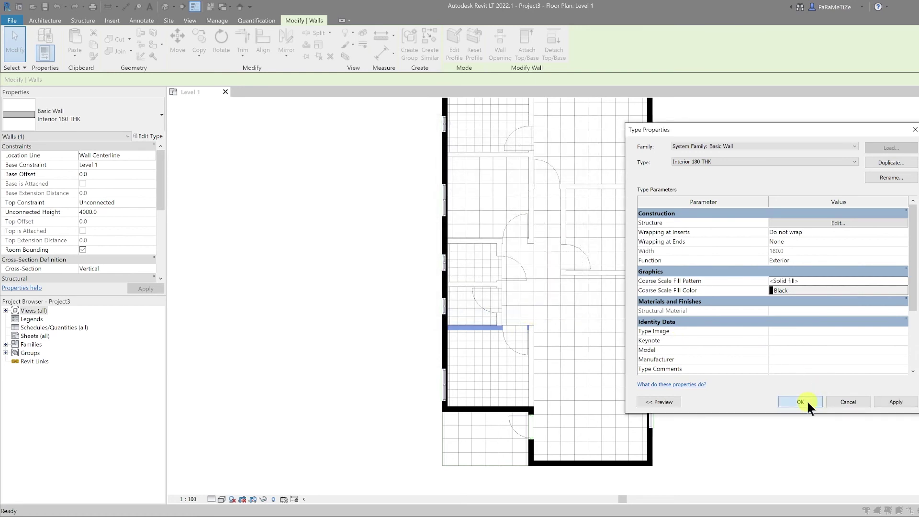
{"action": "left_click", "coordinate": [801, 401]}
{"action": "left_click", "coordinate": [335, 407]}
{"action": "scroll", "coordinate": [348, 400], "scroll_direction": "down", "scroll_amount": 1}
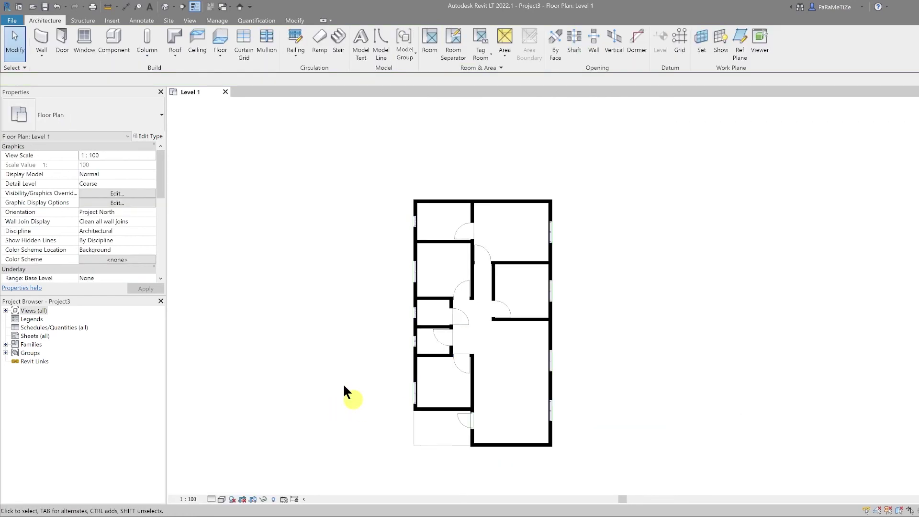
Step: Set the Large Format Tiles material's foreground surface pattern colour to RGB 235-235-235 through the porch floor's type, and accept the changes
{"action": "left_click", "coordinate": [463, 441]}
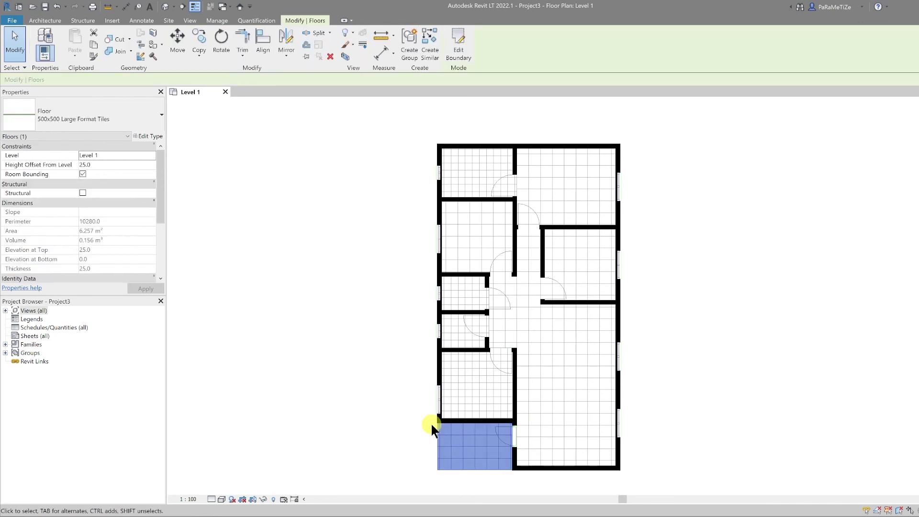
{"action": "left_click", "coordinate": [145, 136]}
{"action": "left_click", "coordinate": [826, 220]}
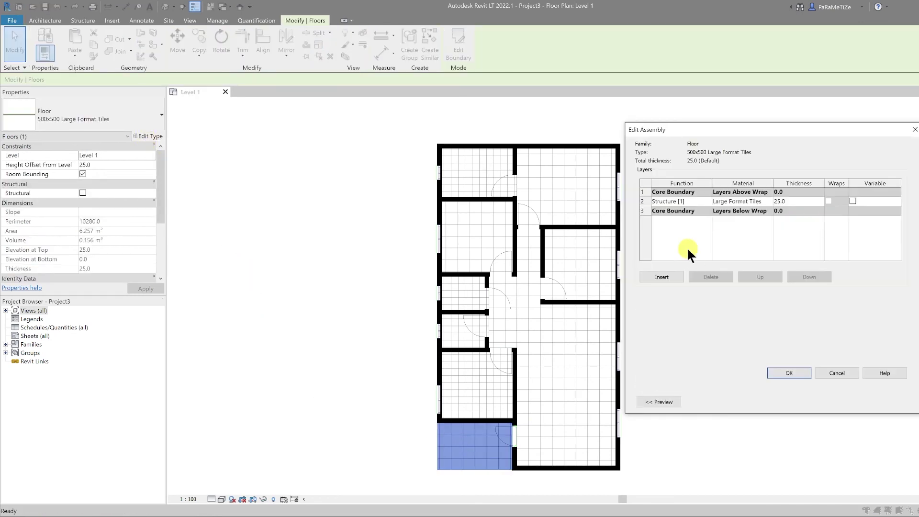
{"action": "left_click", "coordinate": [765, 201]}
{"action": "left_click", "coordinate": [769, 201]}
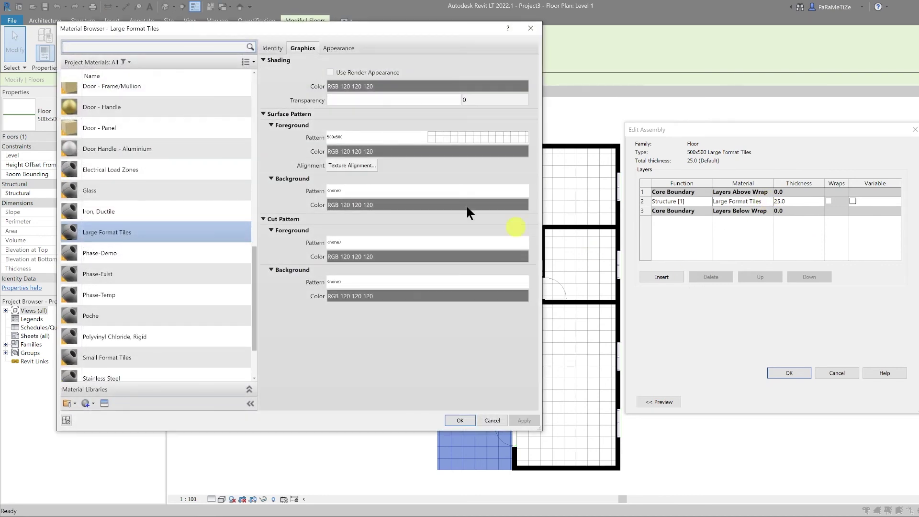
{"action": "left_click", "coordinate": [393, 151]}
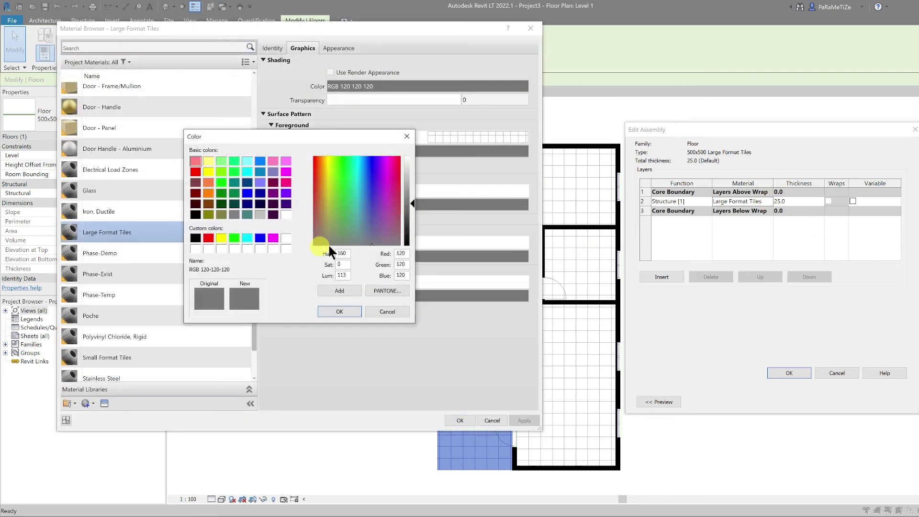
{"action": "left_click", "coordinate": [405, 163]}
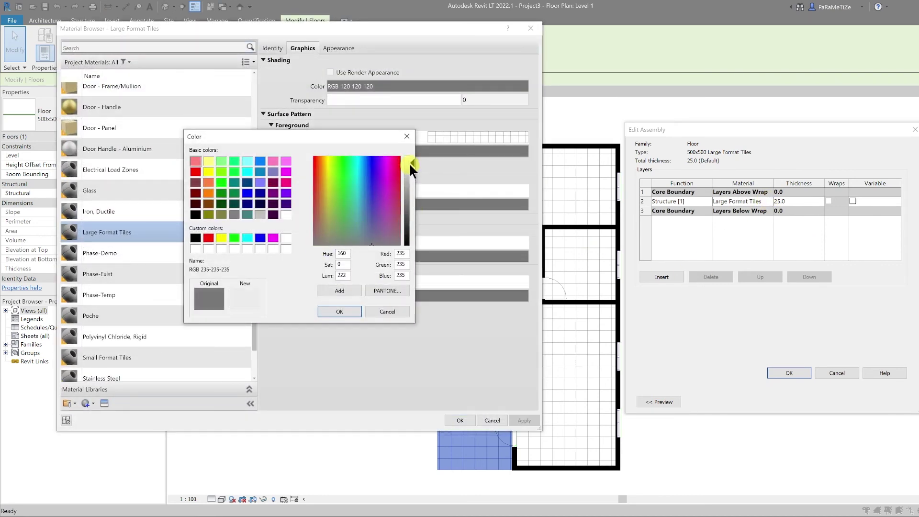
{"action": "double_click", "coordinate": [406, 253]}
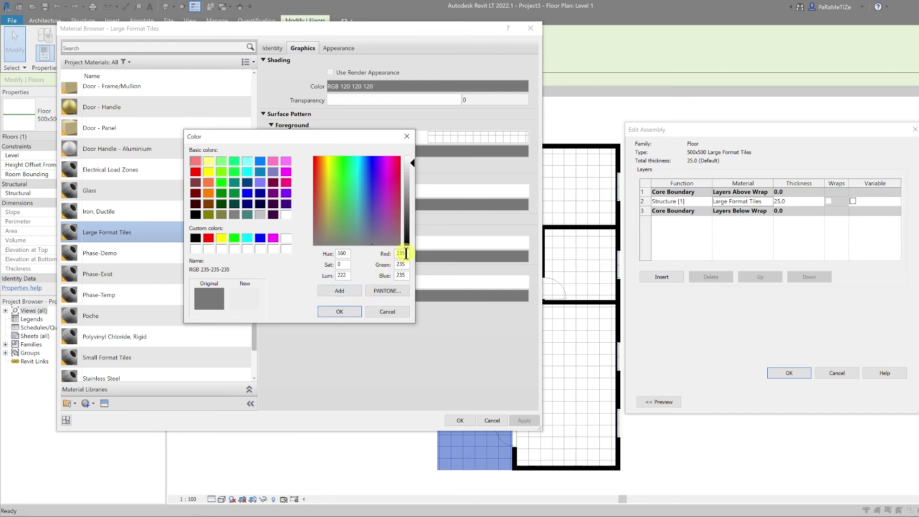
{"action": "left_click_drag", "start_coordinate": [406, 253], "coordinate": [396, 254]}
{"action": "left_click", "coordinate": [350, 314]}
{"action": "left_click", "coordinate": [459, 420]}
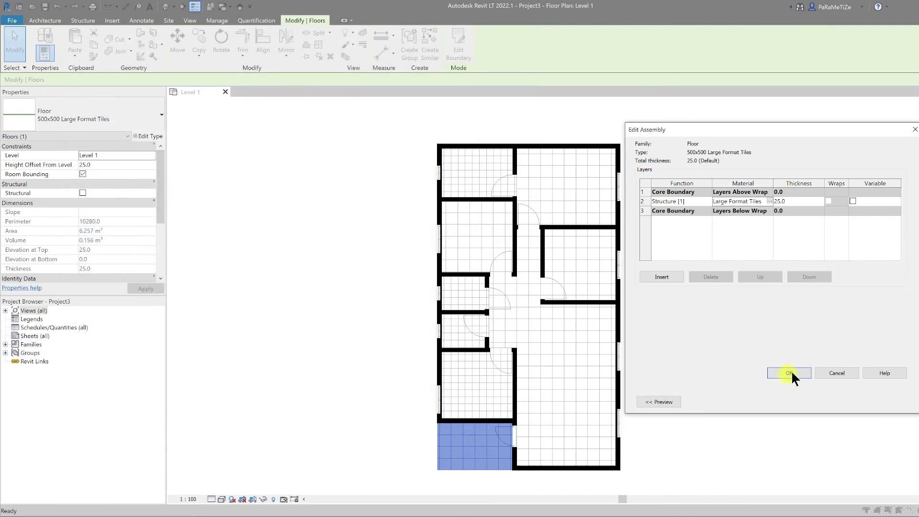
{"action": "left_click", "coordinate": [790, 373]}
{"action": "left_click", "coordinate": [791, 401]}
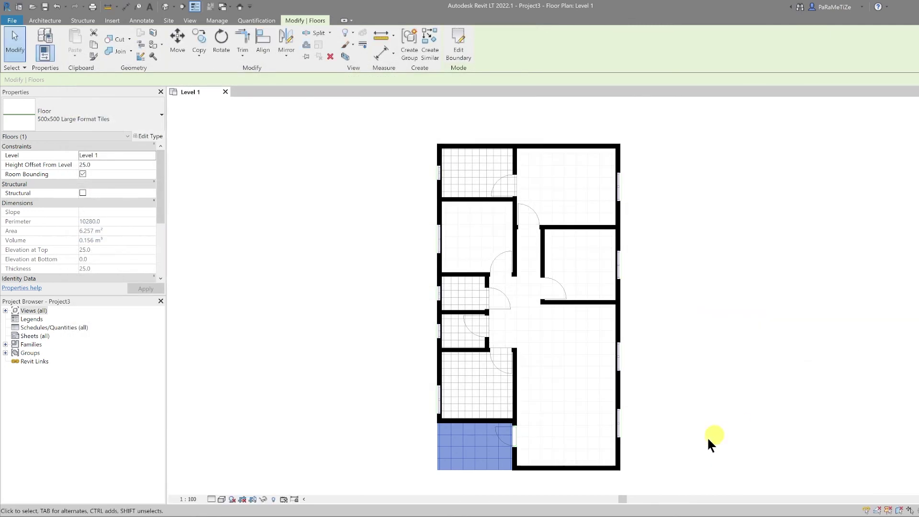
{"action": "left_click", "coordinate": [698, 438]}
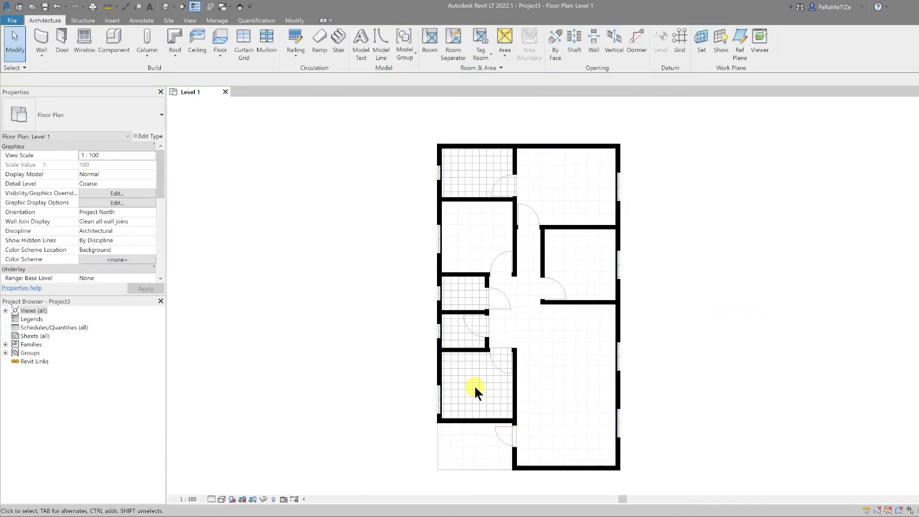
Step: Set the Small Format Tiles material's foreground surface pattern colour to RGB 235-235-235 through the small tile floor's type, and accept the changes
{"action": "left_click", "coordinate": [444, 377]}
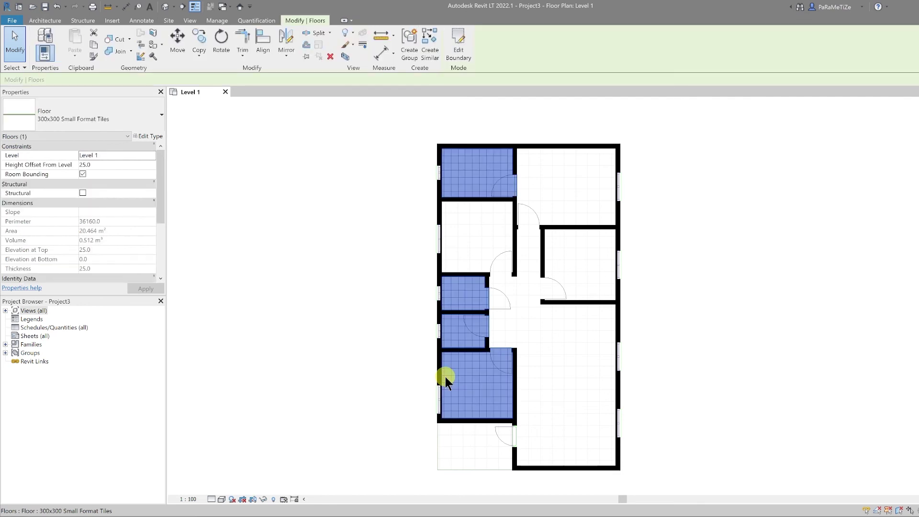
{"action": "left_click", "coordinate": [150, 137]}
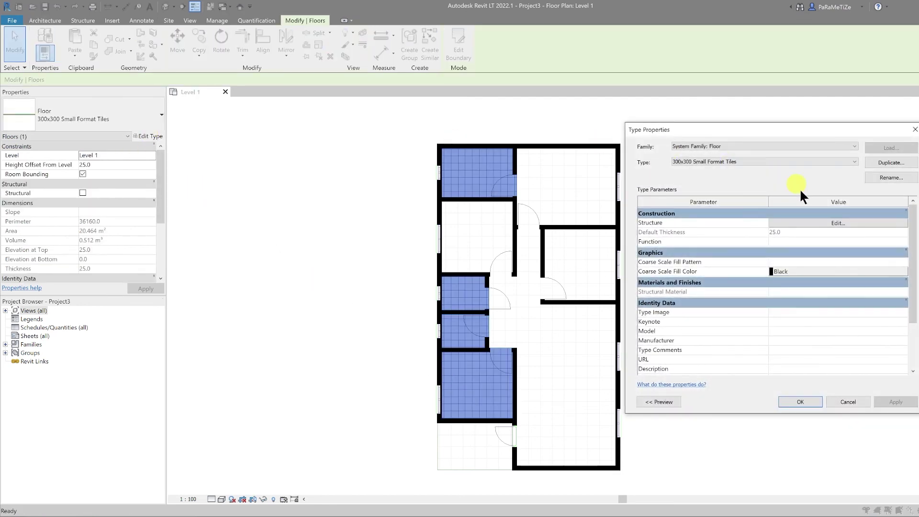
{"action": "left_click", "coordinate": [801, 221]}
{"action": "left_click", "coordinate": [769, 202]}
{"action": "left_click", "coordinate": [769, 202]}
{"action": "left_click", "coordinate": [429, 152]}
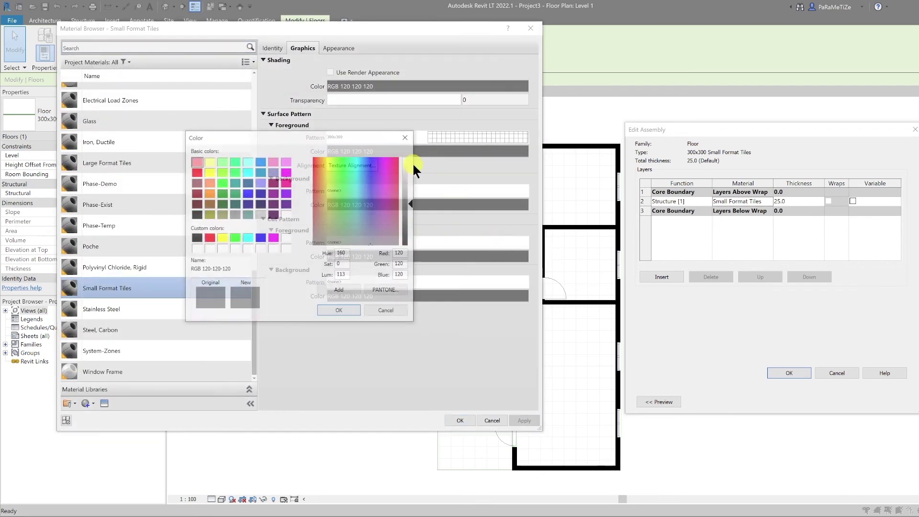
{"action": "left_click", "coordinate": [406, 175]}
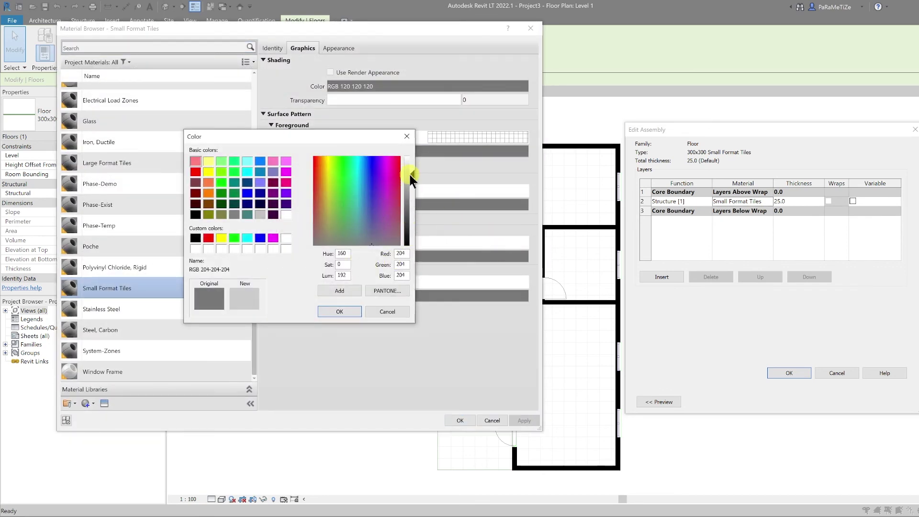
{"action": "left_click", "coordinate": [406, 164]}
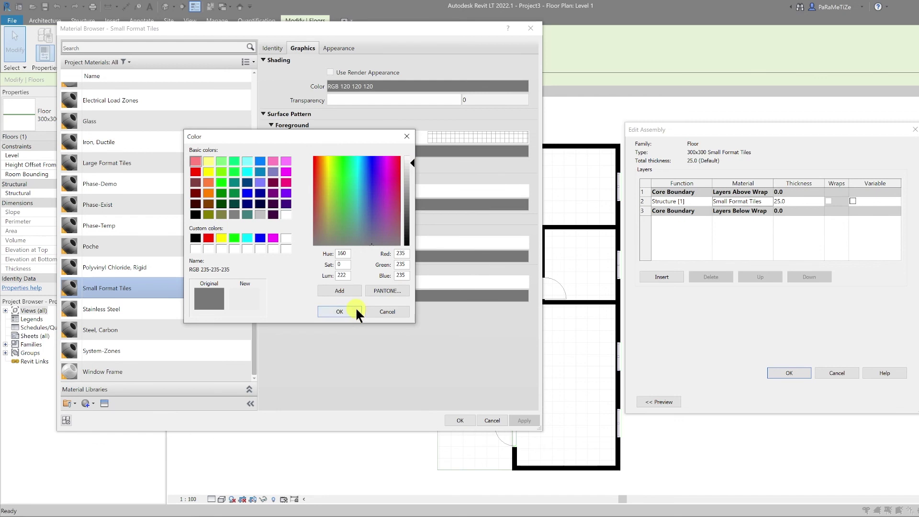
{"action": "left_click", "coordinate": [357, 309]}
{"action": "left_click", "coordinate": [460, 420]}
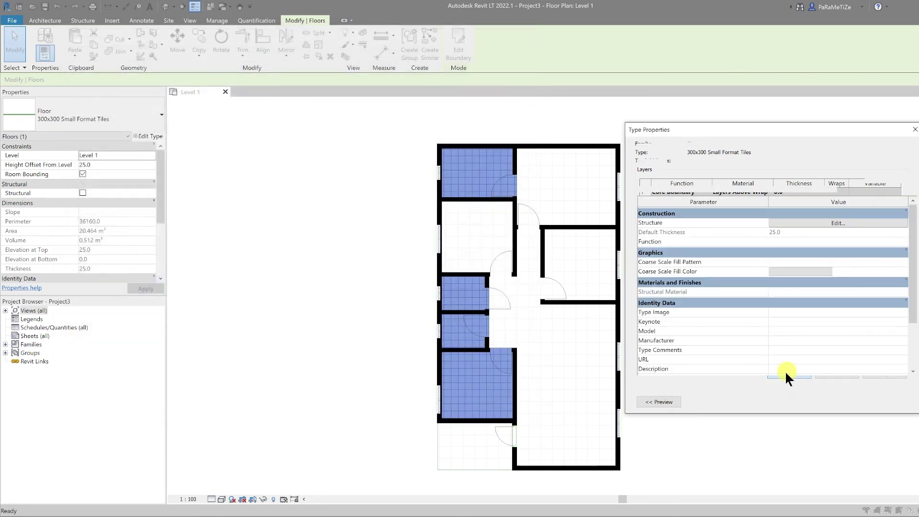
{"action": "left_click", "coordinate": [796, 398]}
{"action": "left_click", "coordinate": [685, 405]}
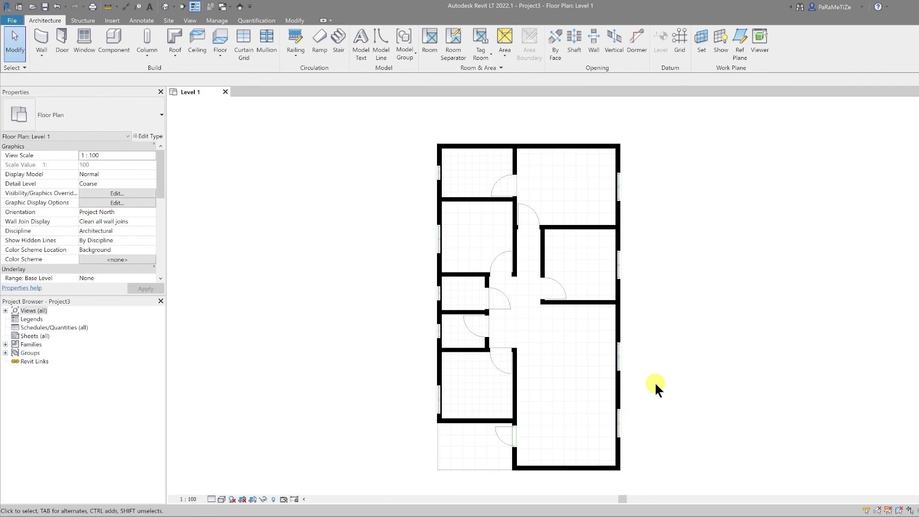
Step: Set the floor plan's detail level to Fine and reopen the detail level options
{"action": "left_click", "coordinate": [211, 499]}
{"action": "left_click", "coordinate": [214, 489]}
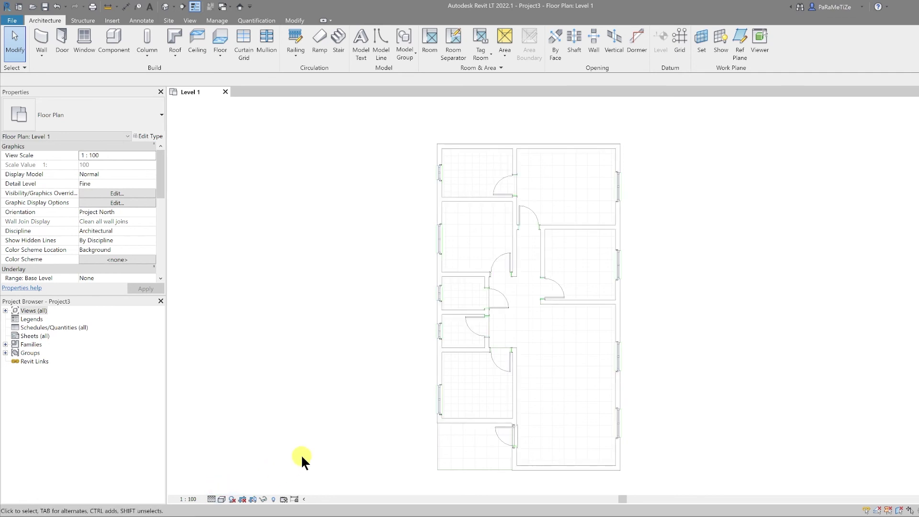
{"action": "left_click", "coordinate": [211, 499]}
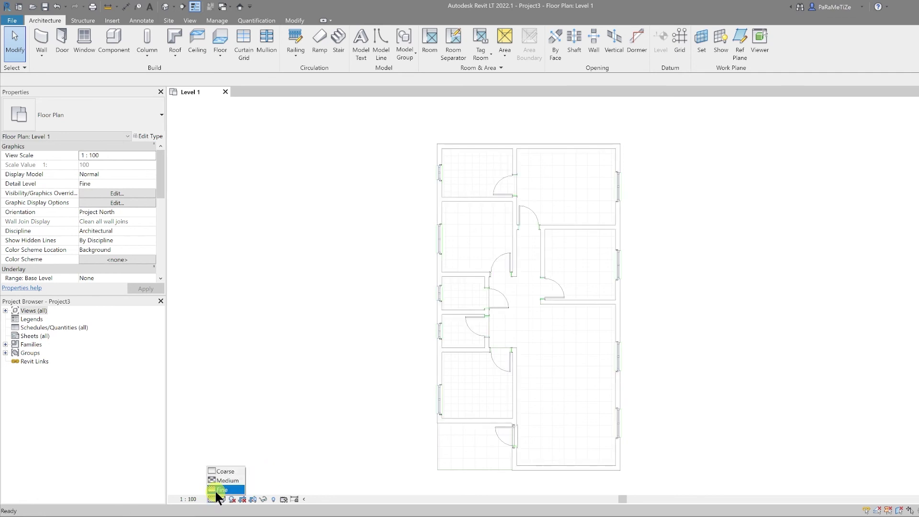